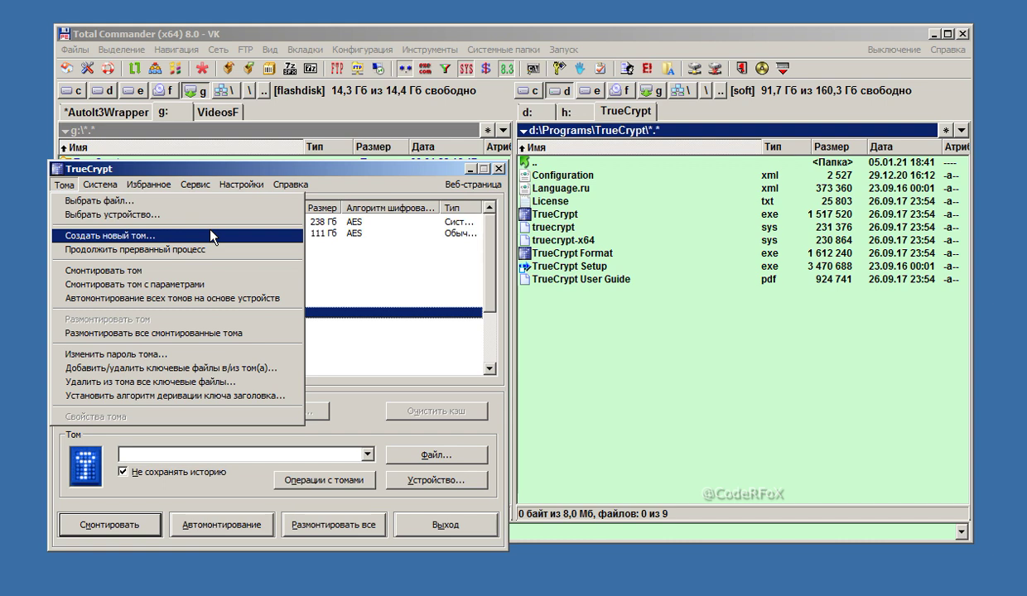
Step: Start creating a new TrueCrypt volume that encrypts a non-system partition or disk, accepting the preselected volume type
{"action": "left_click", "coordinate": [210, 238]}
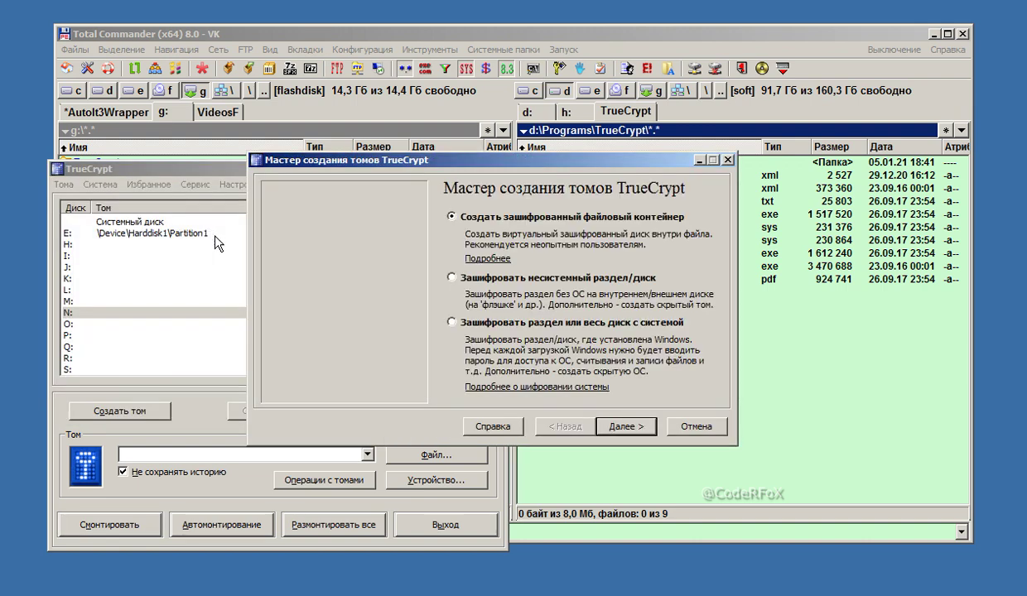
{"action": "left_click", "coordinate": [571, 279]}
{"action": "left_click", "coordinate": [623, 427]}
{"action": "left_click", "coordinate": [623, 427]}
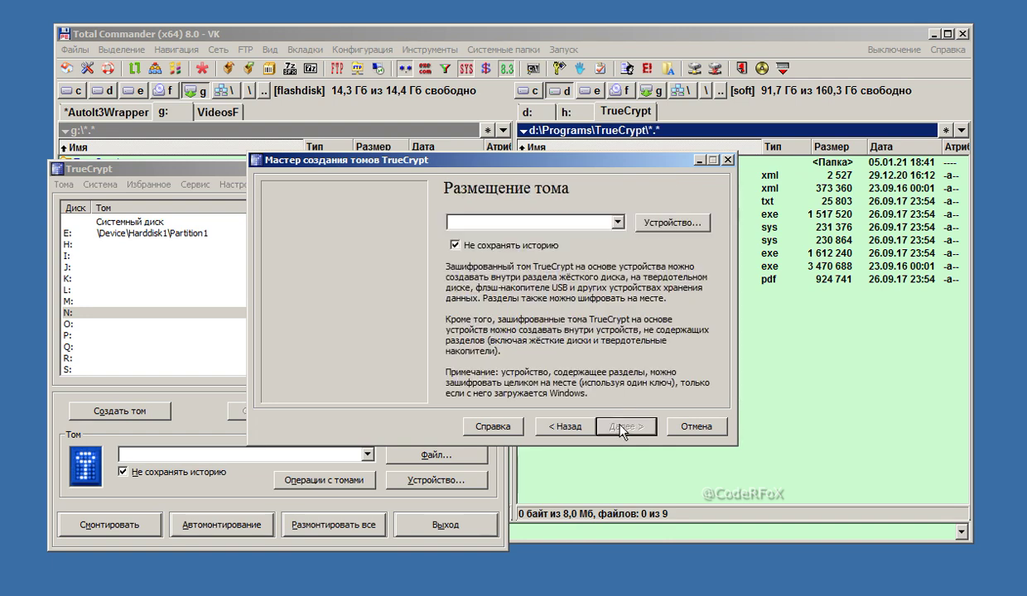
Step: Try to select the whole removable disk 2 as the location of the new volume
{"action": "left_click", "coordinate": [619, 222]}
{"action": "left_click", "coordinate": [622, 222]}
{"action": "left_click", "coordinate": [662, 222]}
{"action": "left_click", "coordinate": [364, 294]}
{"action": "left_click", "coordinate": [400, 283]}
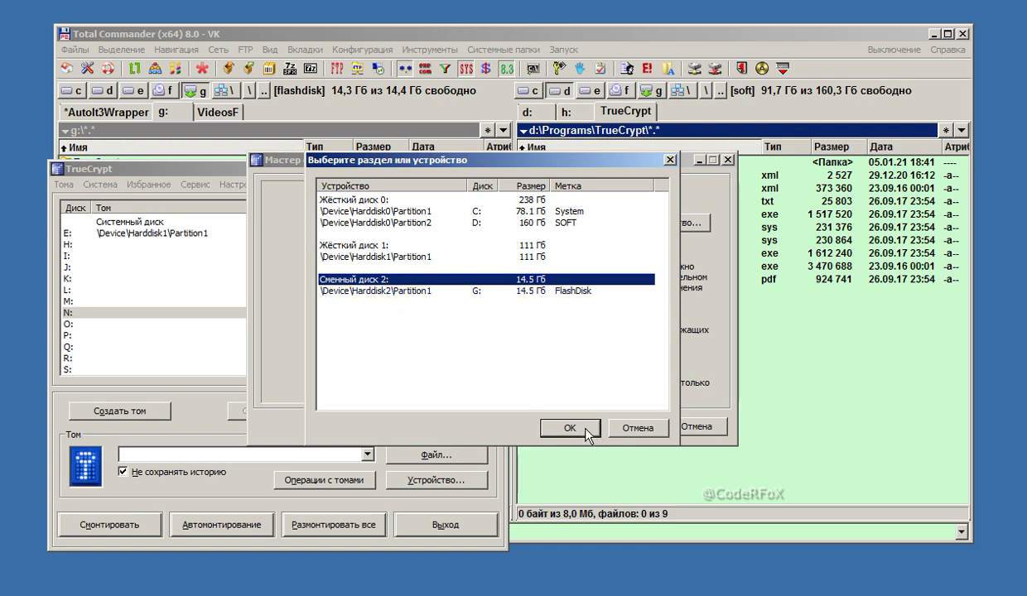
{"action": "double_click", "coordinate": [587, 292]}
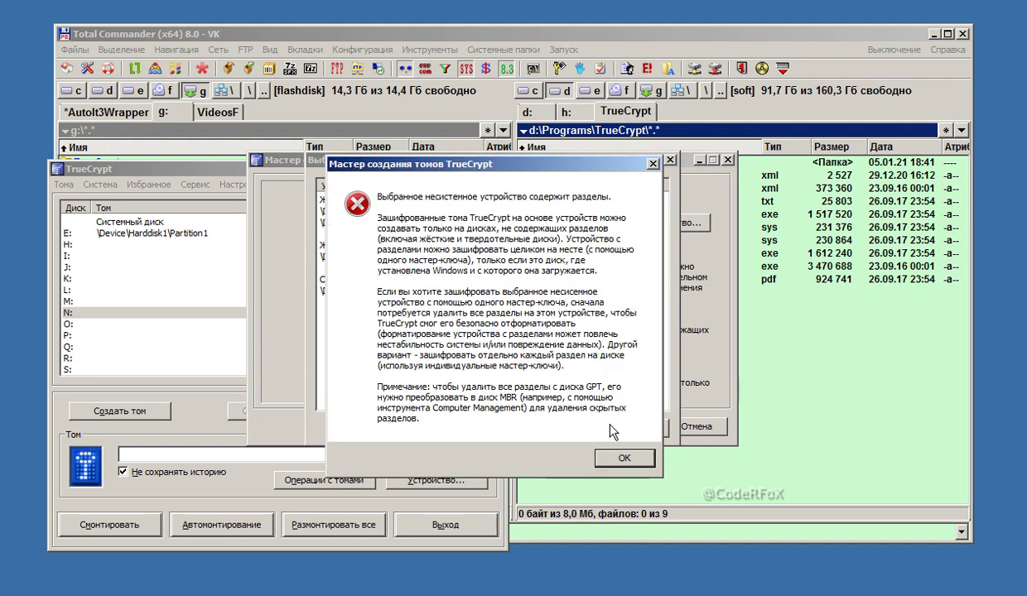
{"action": "left_click", "coordinate": [623, 461]}
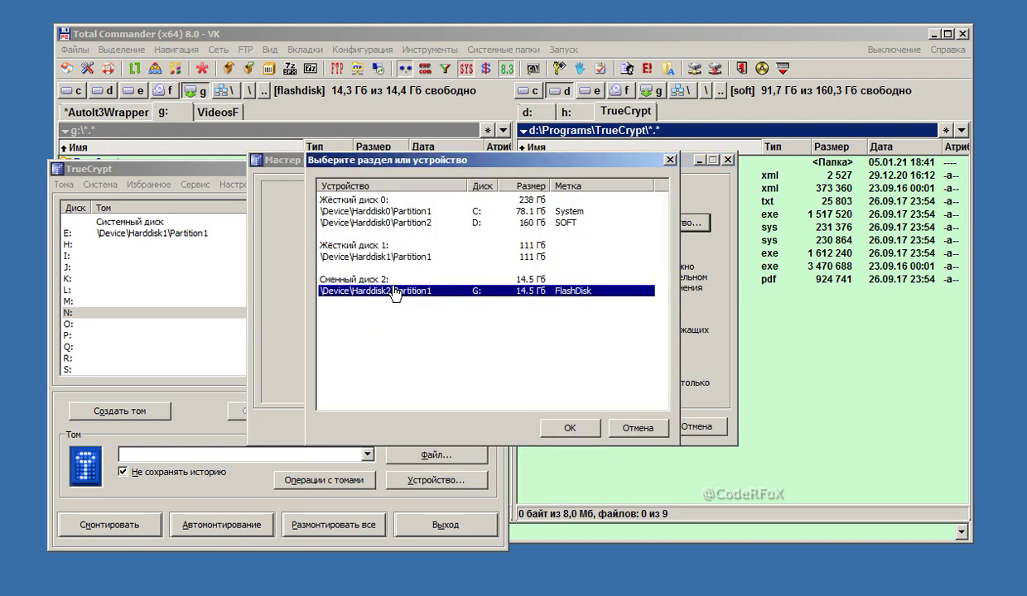
Step: Set the volume location to the flash drive partition \Device\Harddisk2\Partition1
{"action": "left_click", "coordinate": [550, 428]}
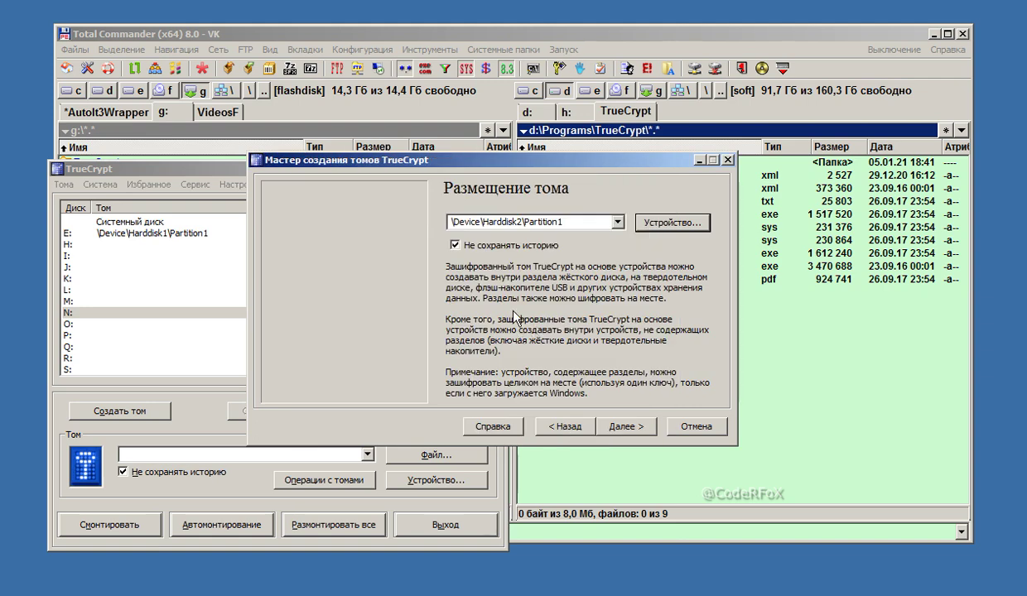
{"action": "left_click", "coordinate": [627, 426]}
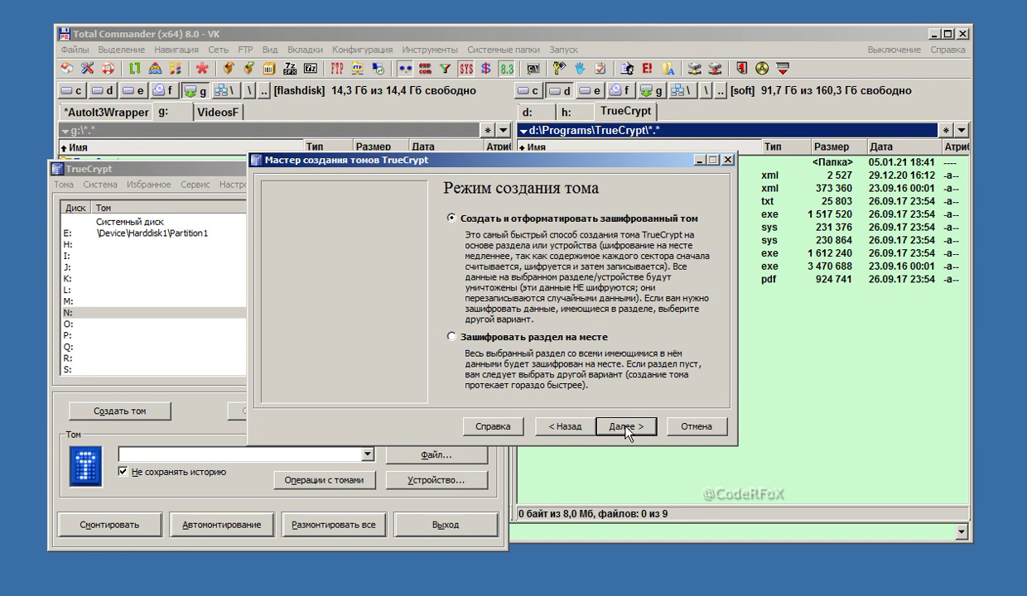
Step: Accept the create-and-format mode with AES encryption, RIPEMD-160 hashing and the full partition size
{"action": "left_click", "coordinate": [627, 426]}
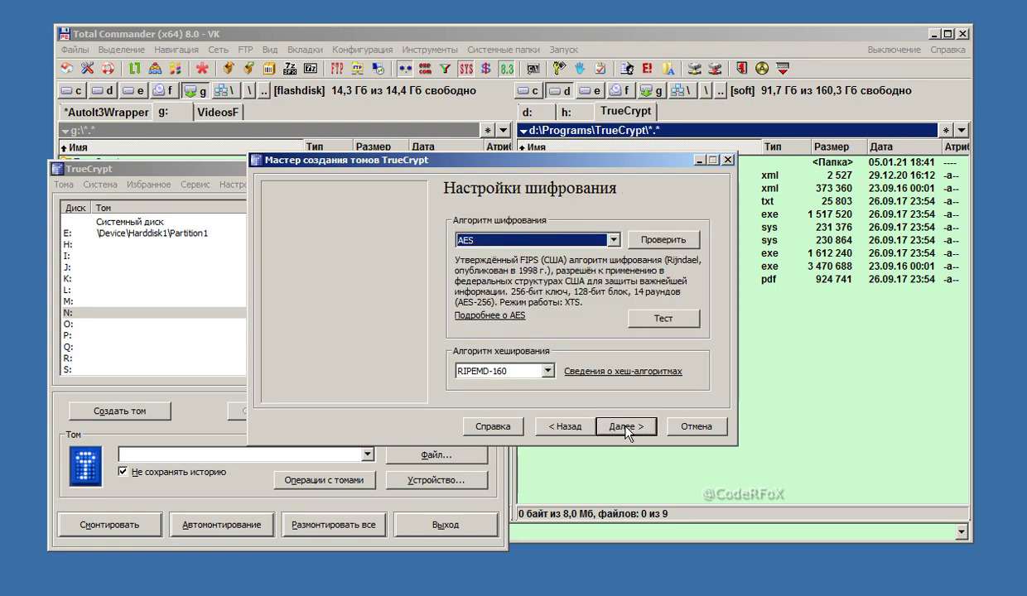
{"action": "left_click", "coordinate": [627, 426]}
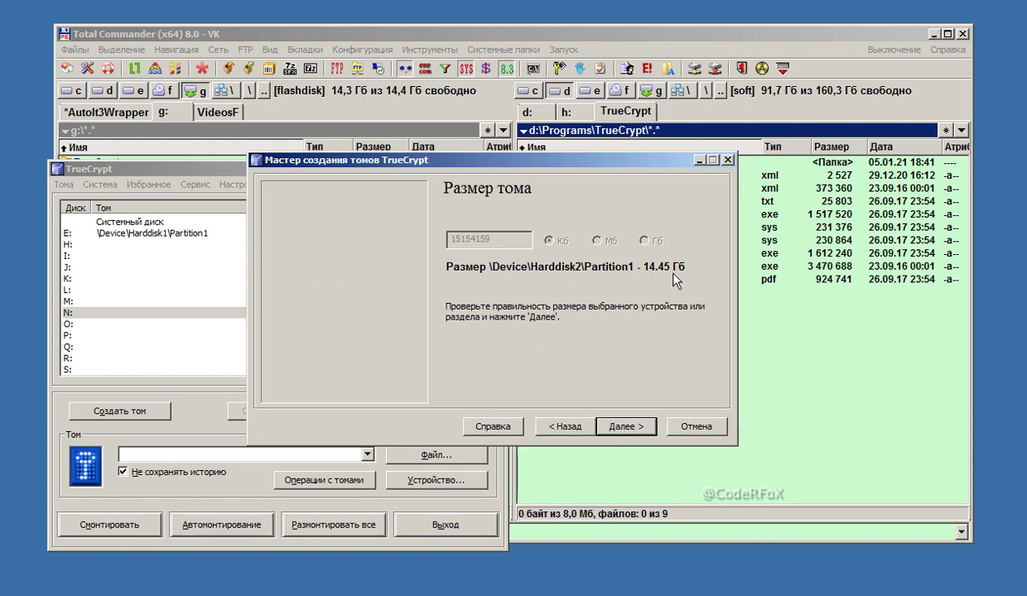
{"action": "left_click", "coordinate": [627, 427]}
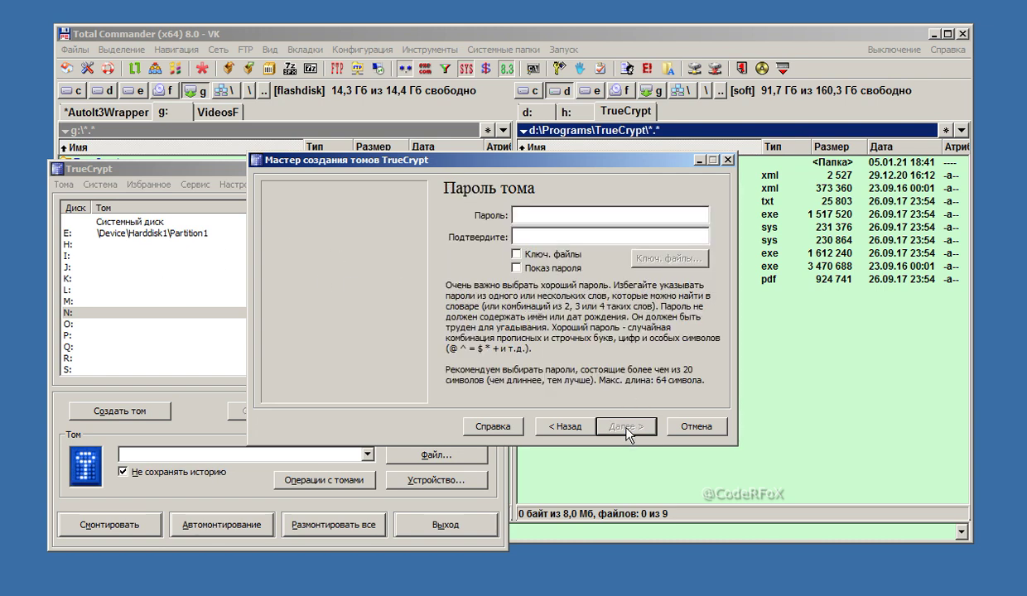
Step: Enter and confirm the volume password, agreeing to use a short one
{"action": "type", "text": "********"}
{"action": "key", "text": "Tab"}
{"action": "type", "text": "********"}
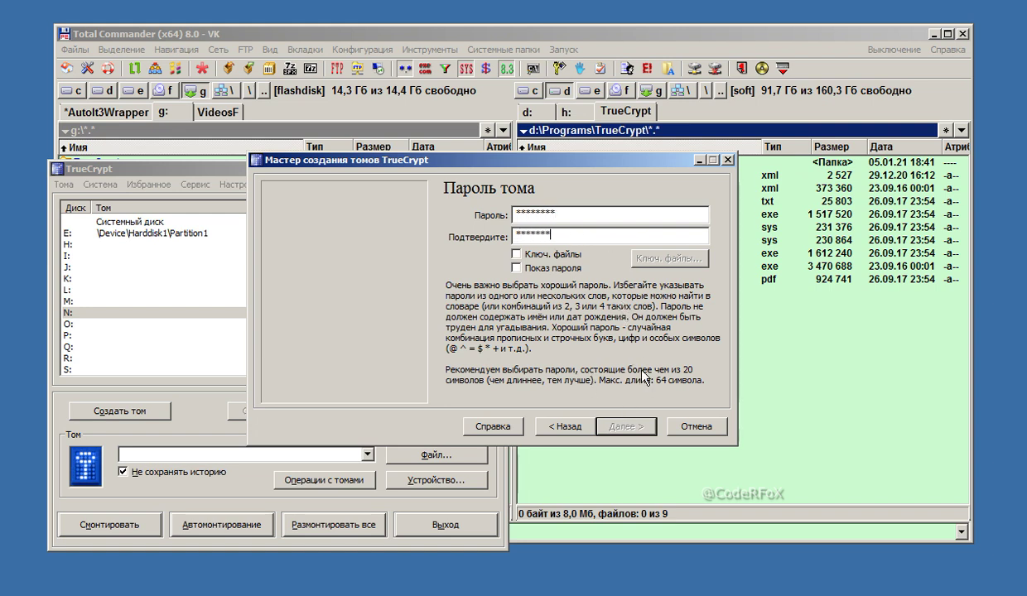
{"action": "left_click", "coordinate": [610, 420]}
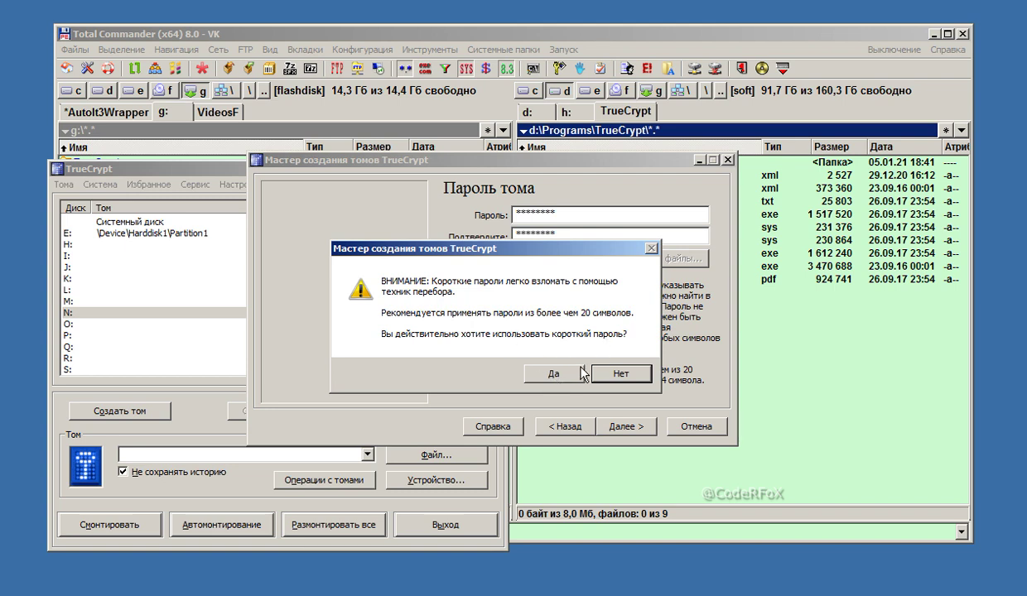
{"action": "left_click", "coordinate": [555, 375]}
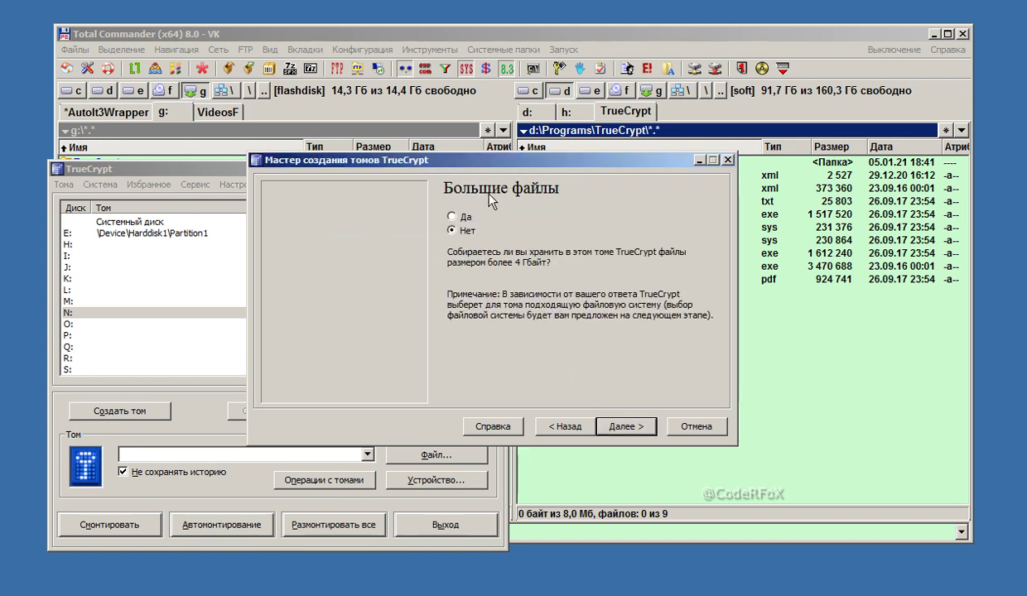
Step: Allow files larger than 4 GB in the volume and keep NTFS as its file system
{"action": "left_click", "coordinate": [461, 218]}
{"action": "left_click", "coordinate": [627, 427]}
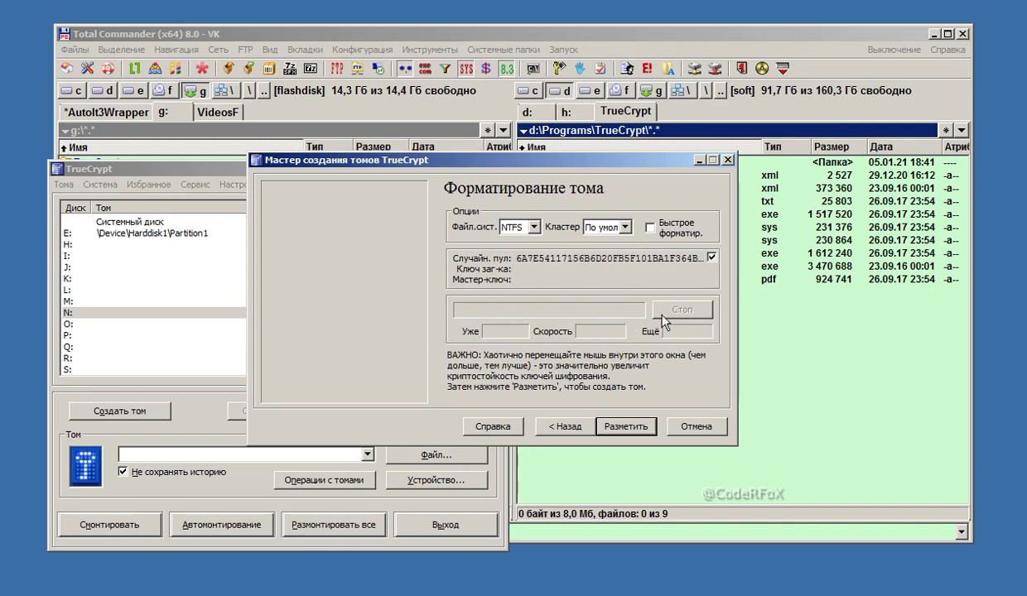
{"action": "left_click", "coordinate": [530, 235]}
{"action": "left_click", "coordinate": [513, 248]}
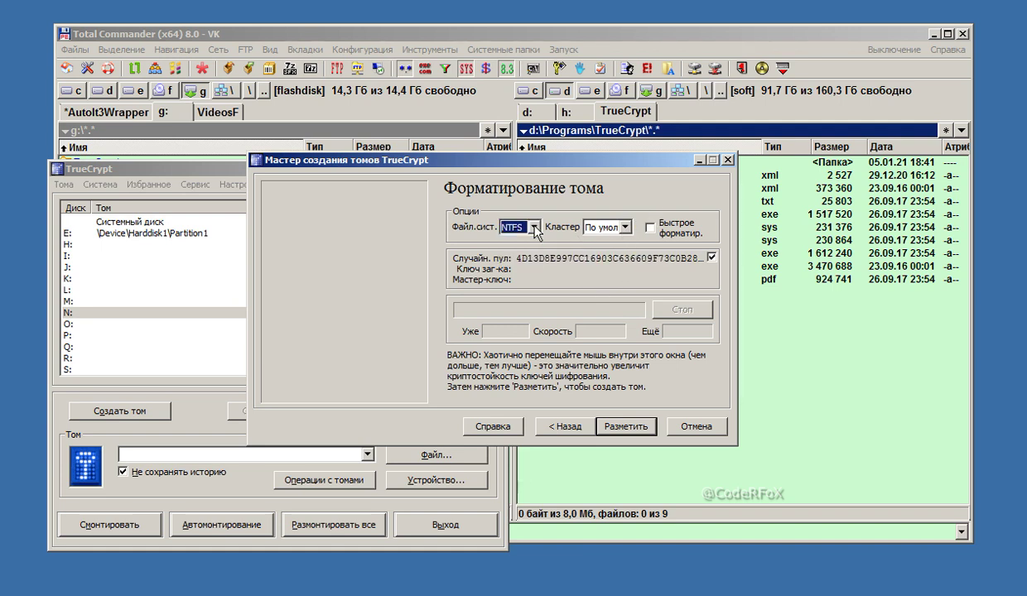
Step: Format the flash drive partition as an encrypted volume, agreeing to erase its data, and exit the creation wizard
{"action": "left_click", "coordinate": [636, 424]}
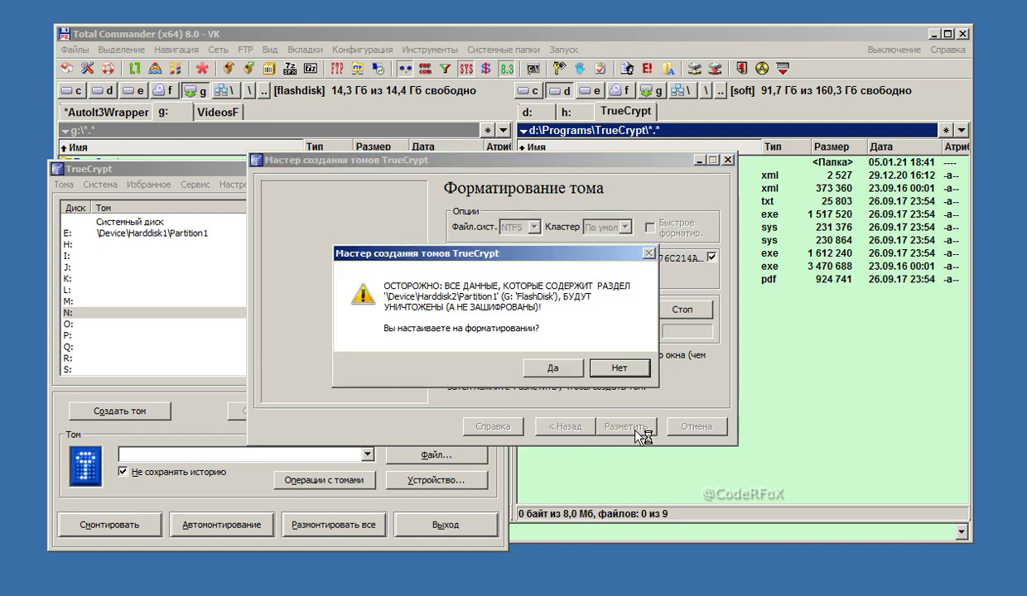
{"action": "left_click", "coordinate": [555, 371]}
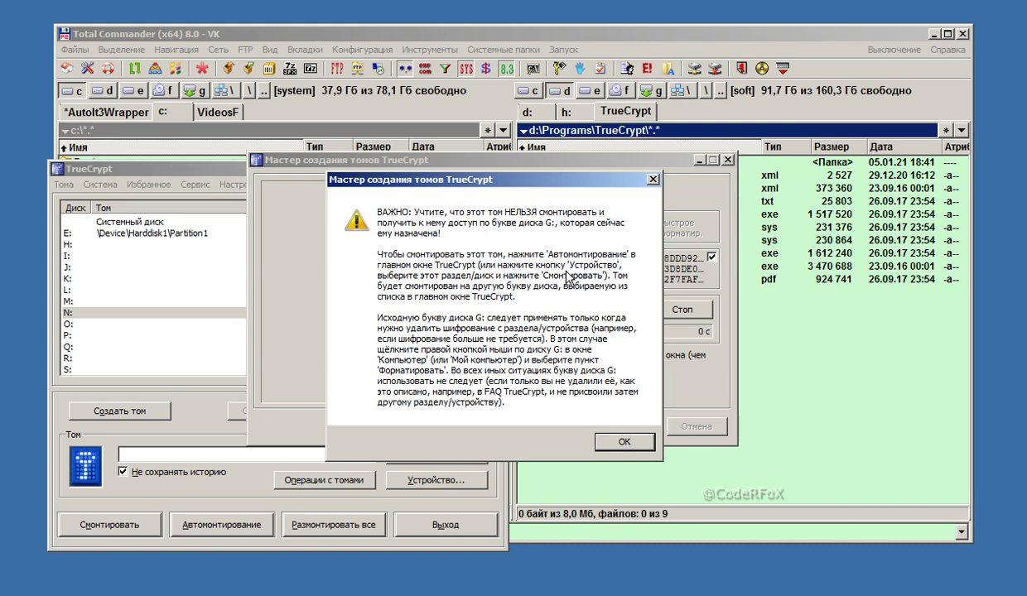
{"action": "left_click", "coordinate": [613, 443]}
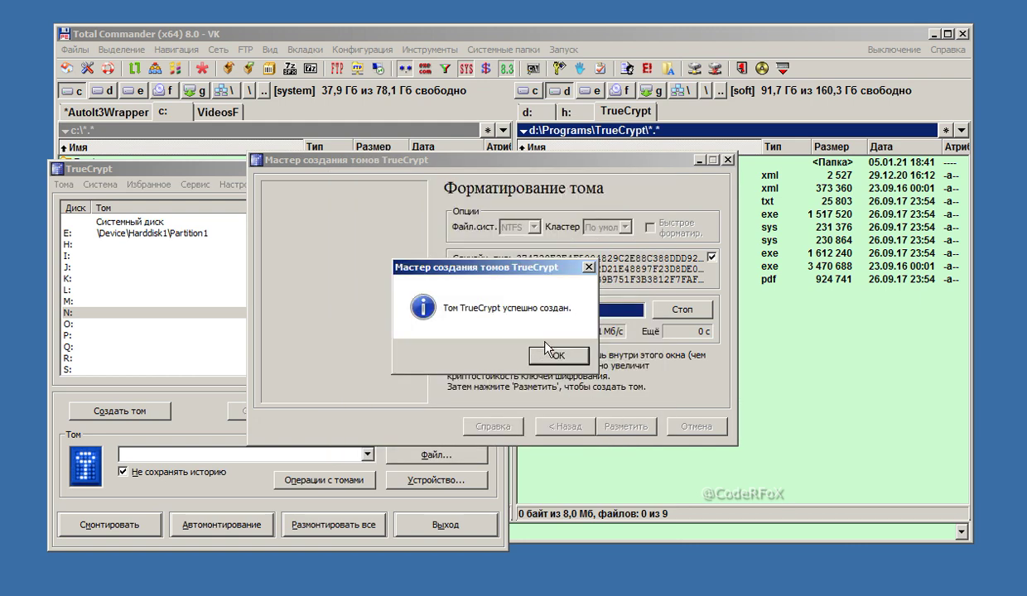
{"action": "left_click", "coordinate": [547, 354]}
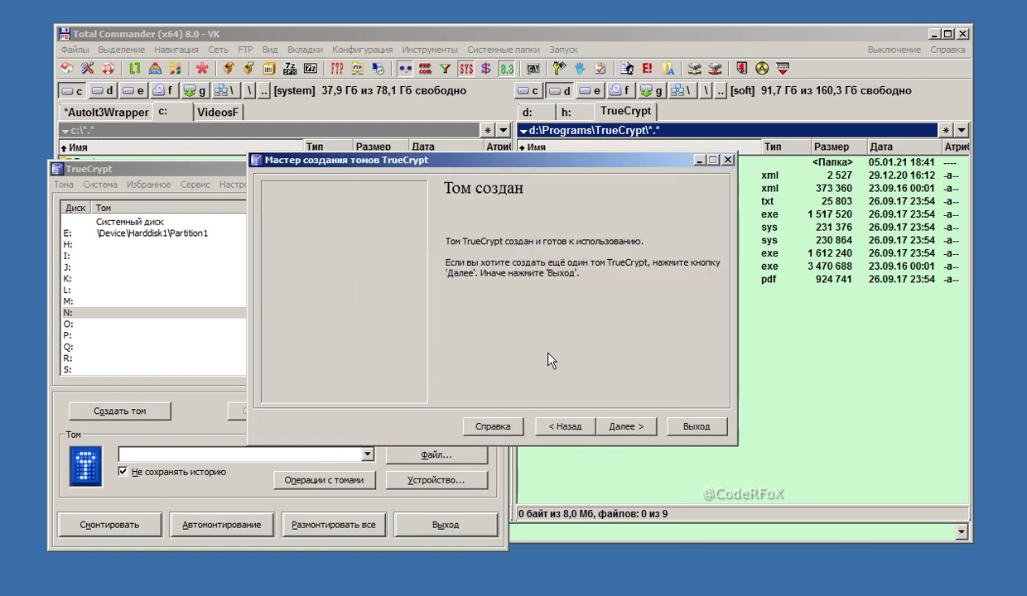
{"action": "left_click", "coordinate": [625, 429]}
{"action": "left_click", "coordinate": [681, 424]}
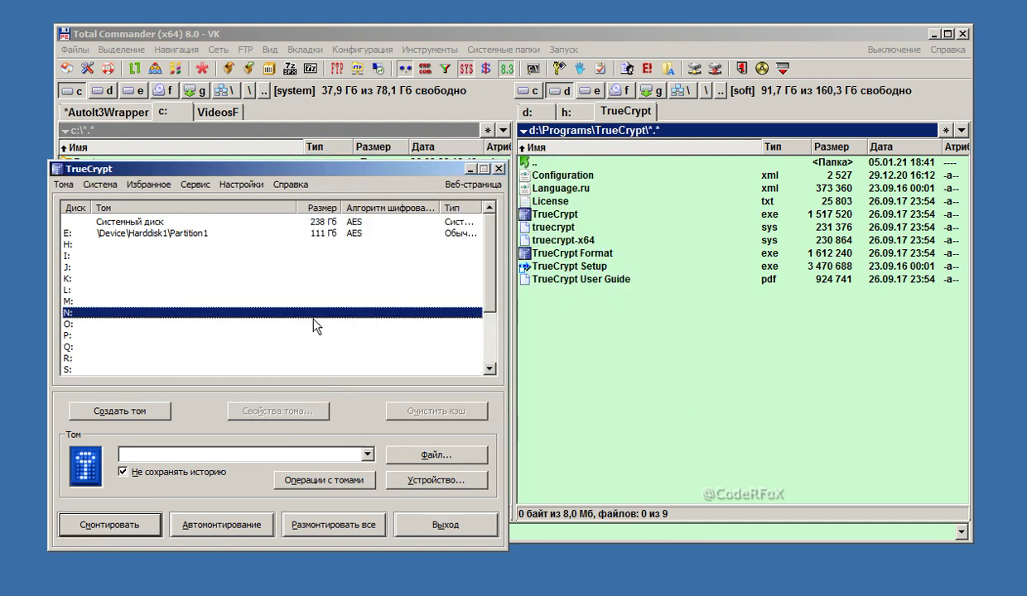
Step: Choose drive letter M: and the partition \Device\Harddisk2\Partition1 for mounting
{"action": "left_click", "coordinate": [116, 301]}
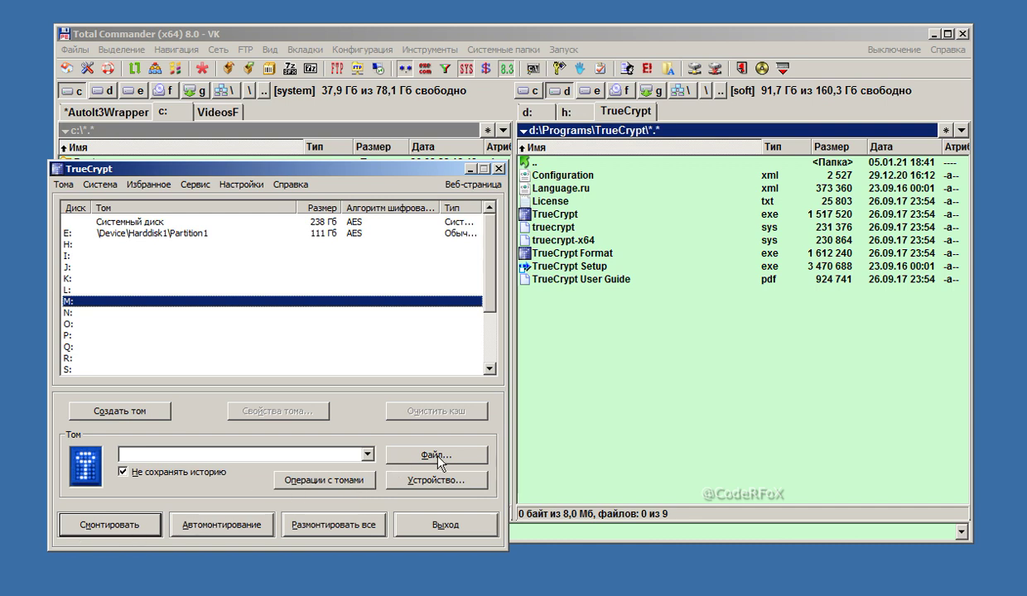
{"action": "left_click", "coordinate": [437, 480]}
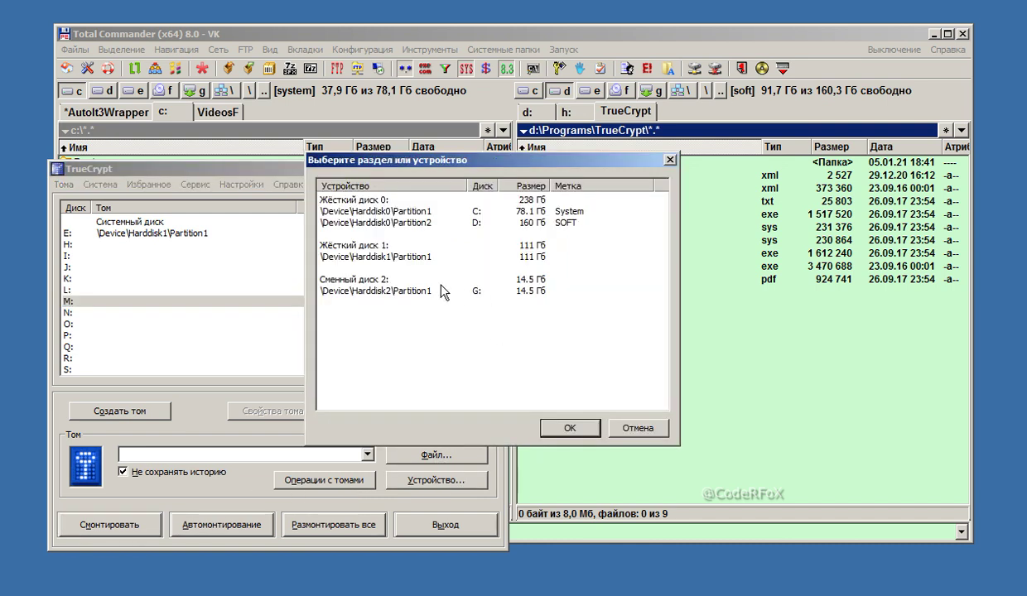
{"action": "left_click", "coordinate": [429, 291]}
{"action": "left_click", "coordinate": [551, 426]}
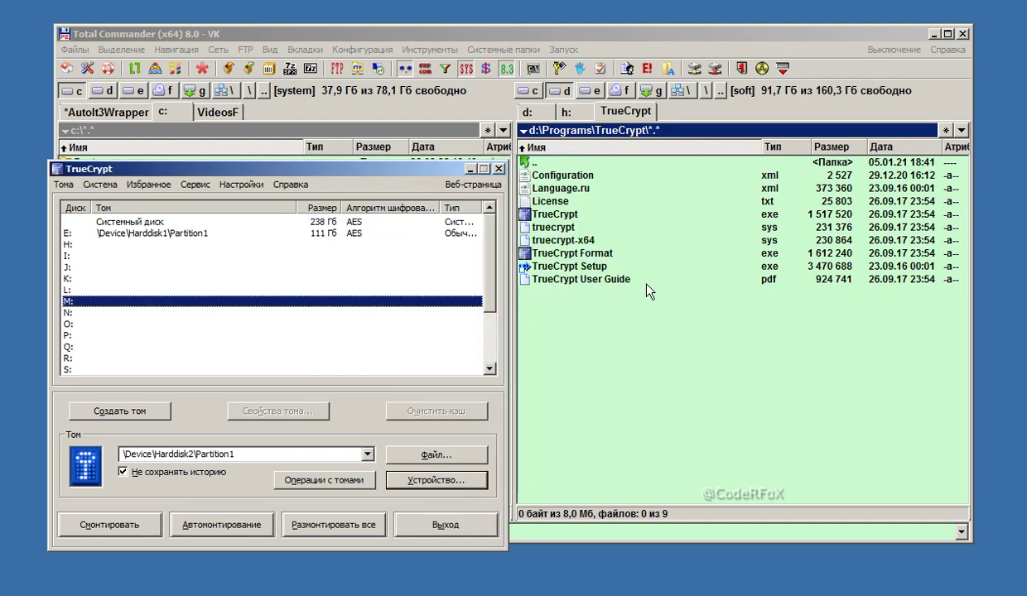
Step: Try to open flash drive G: in Total Commander, cancel the drive selection, and return to TrueCrypt
{"action": "left_click", "coordinate": [626, 276]}
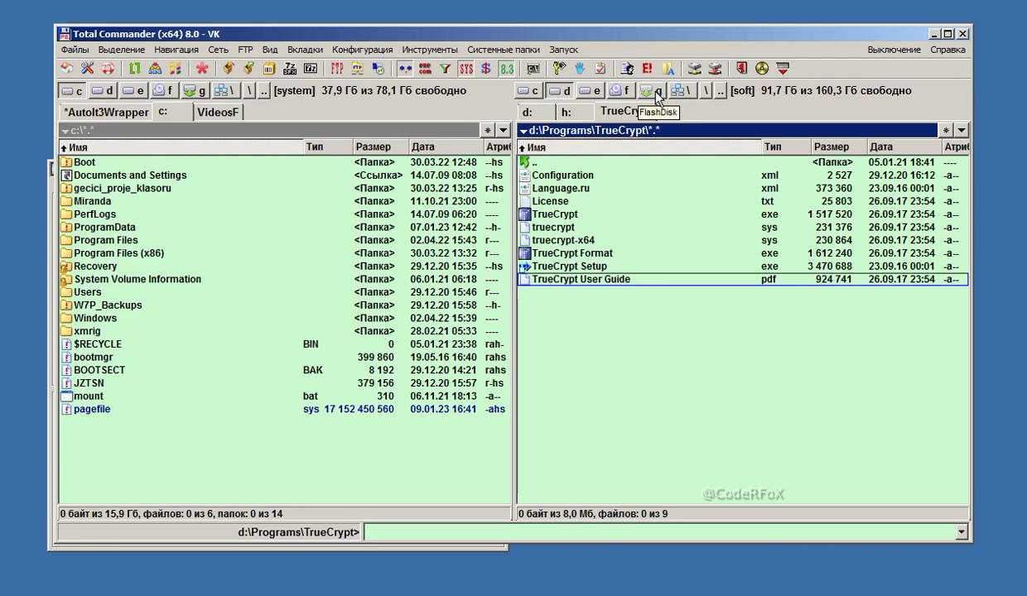
{"action": "left_click", "coordinate": [621, 95]}
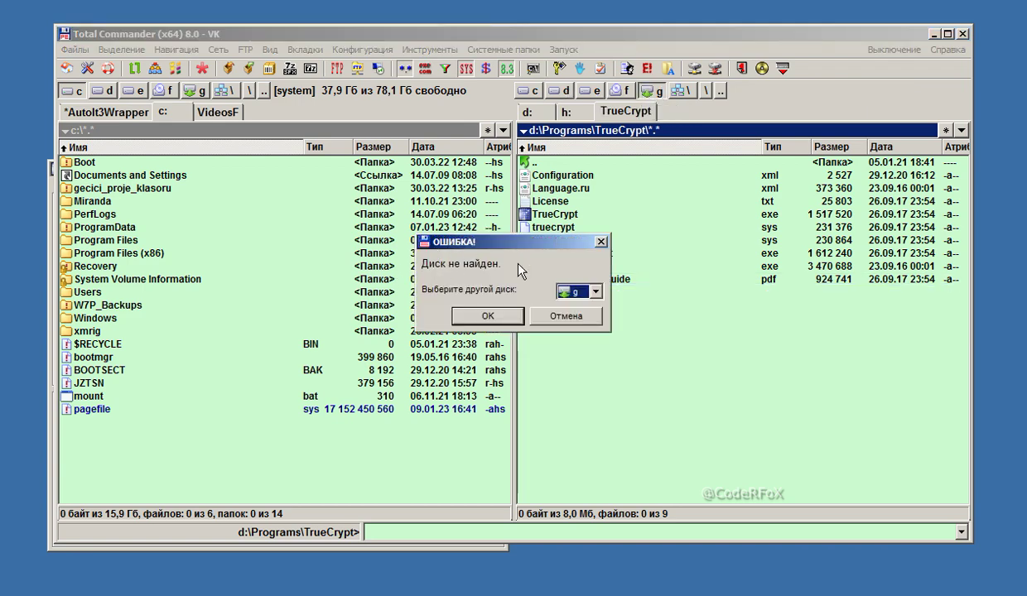
{"action": "left_click", "coordinate": [567, 316]}
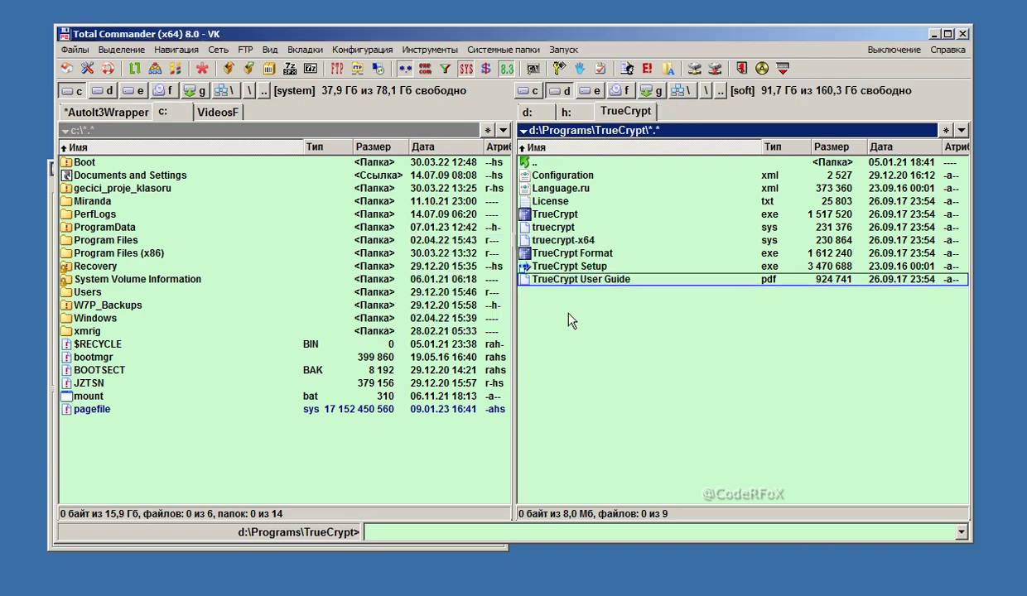
{"action": "left_click", "coordinate": [257, 549]}
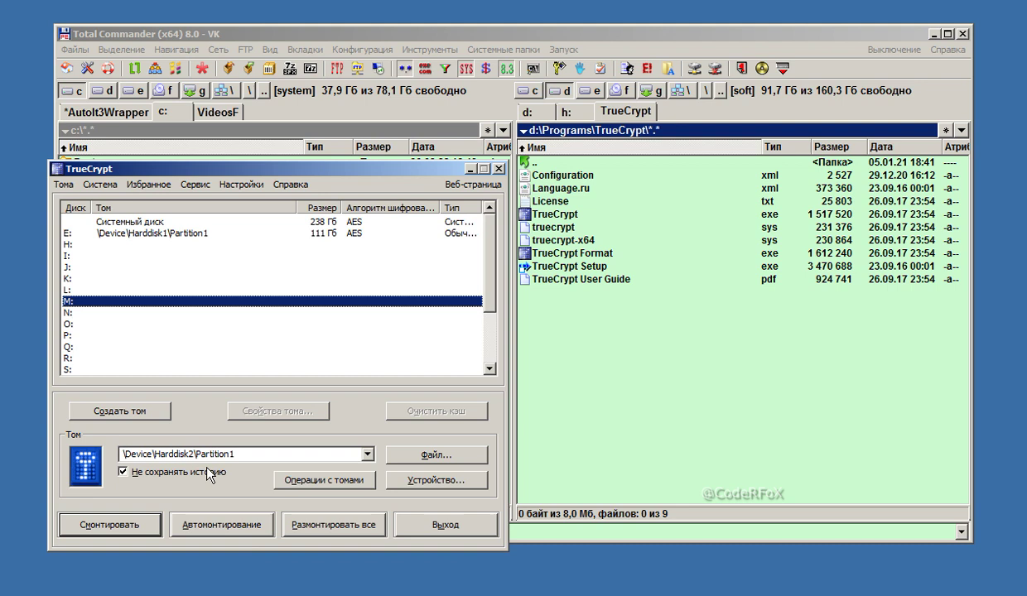
Step: Mount the encrypted flash drive partition as drive M: by entering the volume password
{"action": "left_click", "coordinate": [115, 524]}
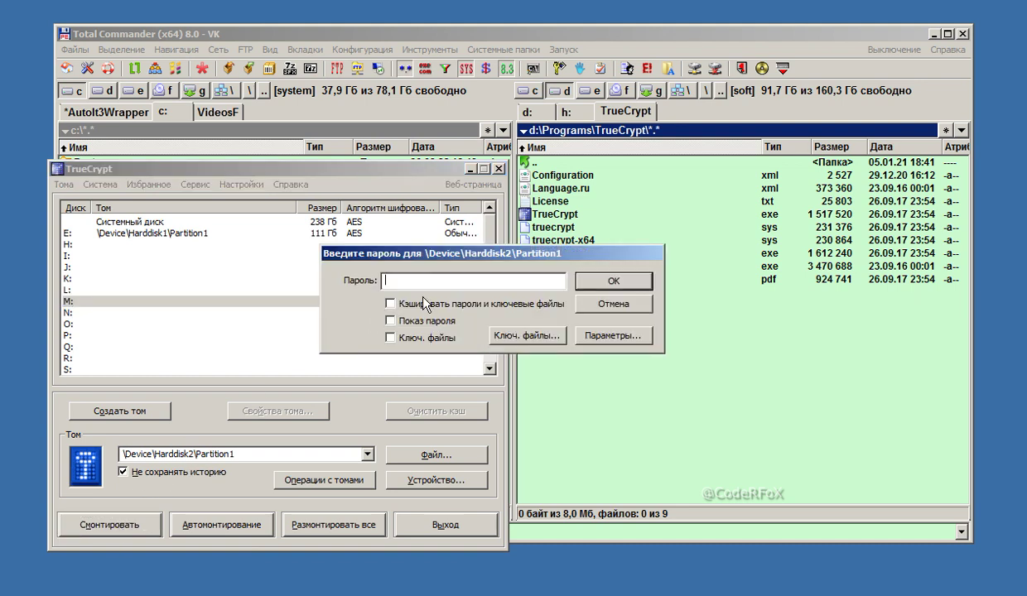
{"action": "type", "text": "**********"}
{"action": "left_click", "coordinate": [615, 280]}
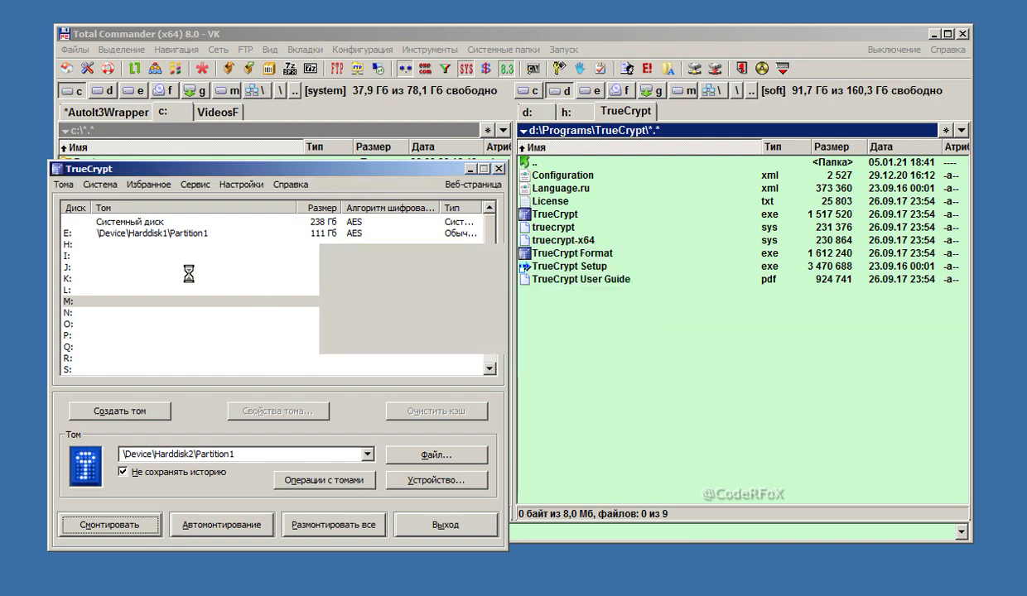
Step: Open drive M: in Total Commander and check its file system and capacity in the disk properties
{"action": "left_click", "coordinate": [683, 90]}
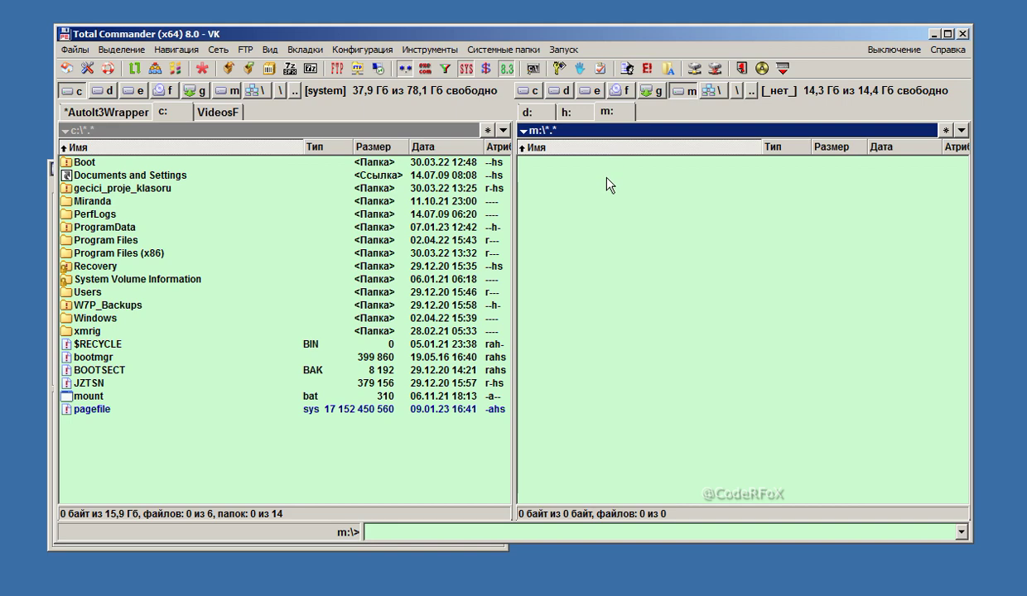
{"action": "right_click", "coordinate": [685, 90]}
{"action": "left_click", "coordinate": [711, 265]}
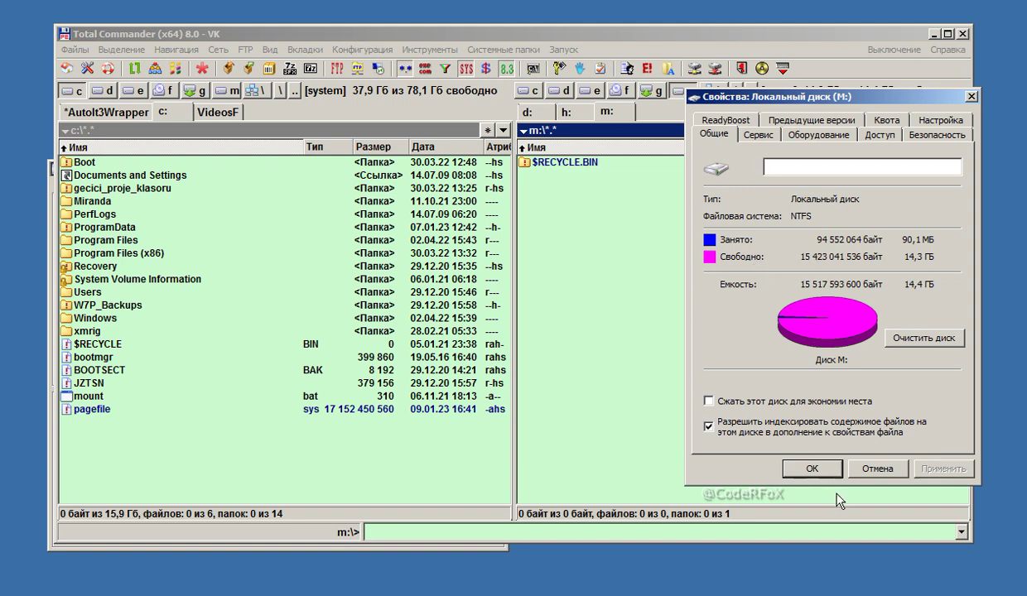
{"action": "left_click", "coordinate": [865, 467]}
Step: Return to TrueCrypt and dismount the encrypted volume from drive M:
{"action": "left_click", "coordinate": [411, 549]}
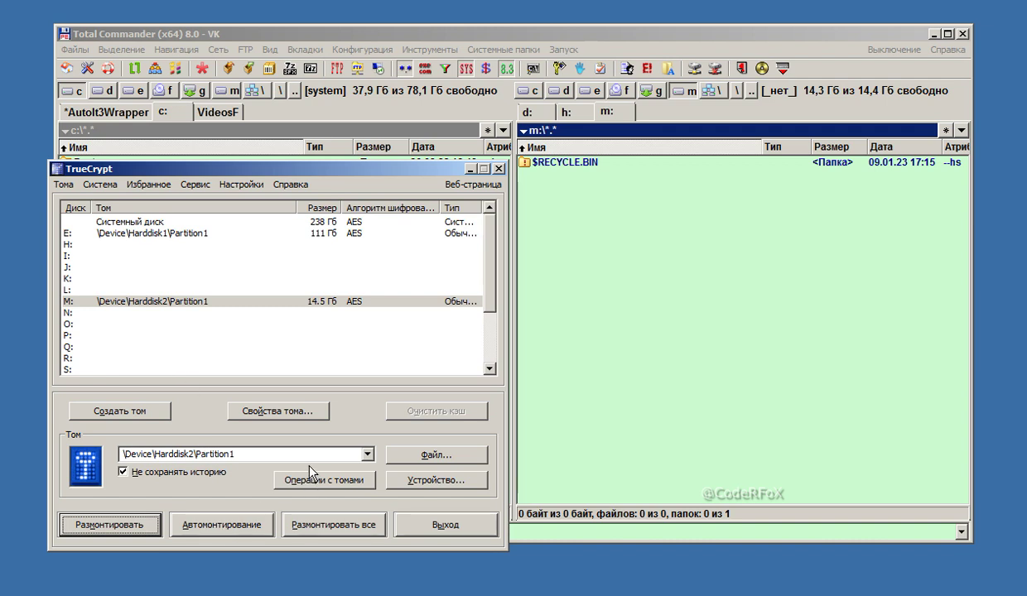
{"action": "left_click", "coordinate": [130, 515]}
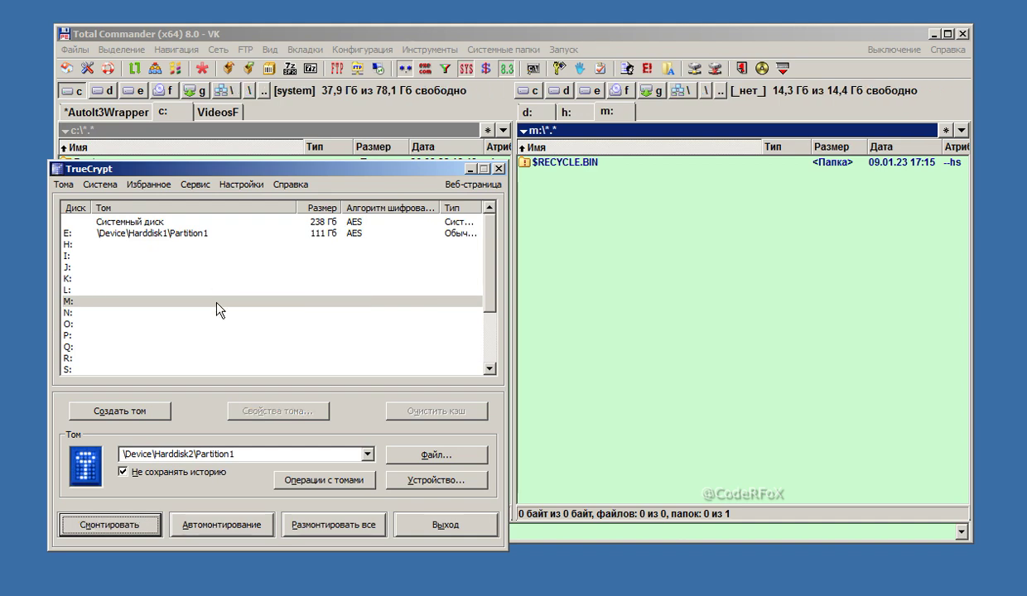
{"action": "left_click", "coordinate": [216, 304]}
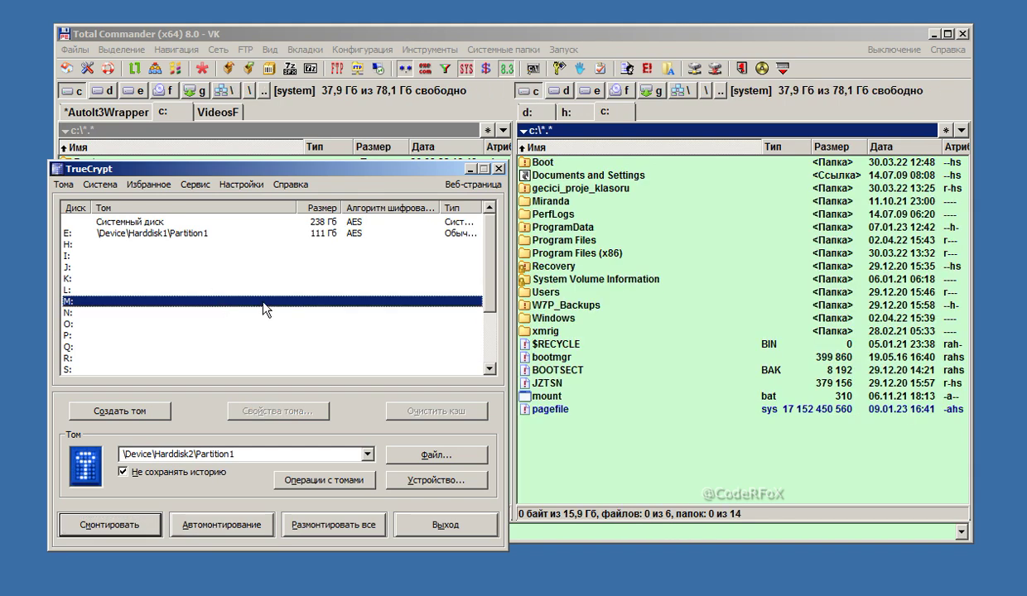
Step: In Total Commander, quick-format flash drive G: as NTFS with a 4096-byte cluster size and close the format dialog
{"action": "left_click", "coordinate": [620, 265]}
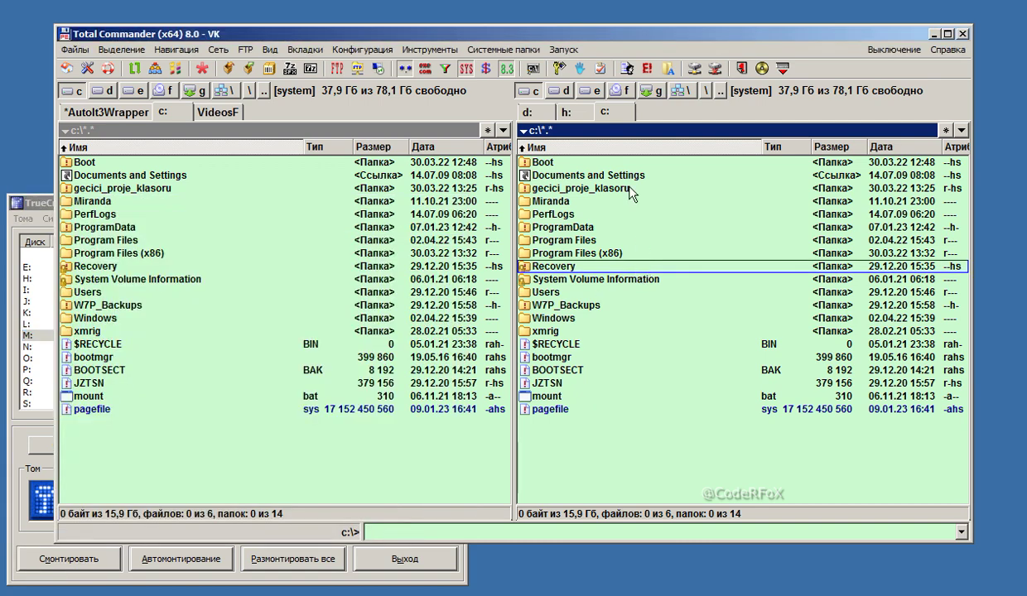
{"action": "left_click", "coordinate": [659, 92]}
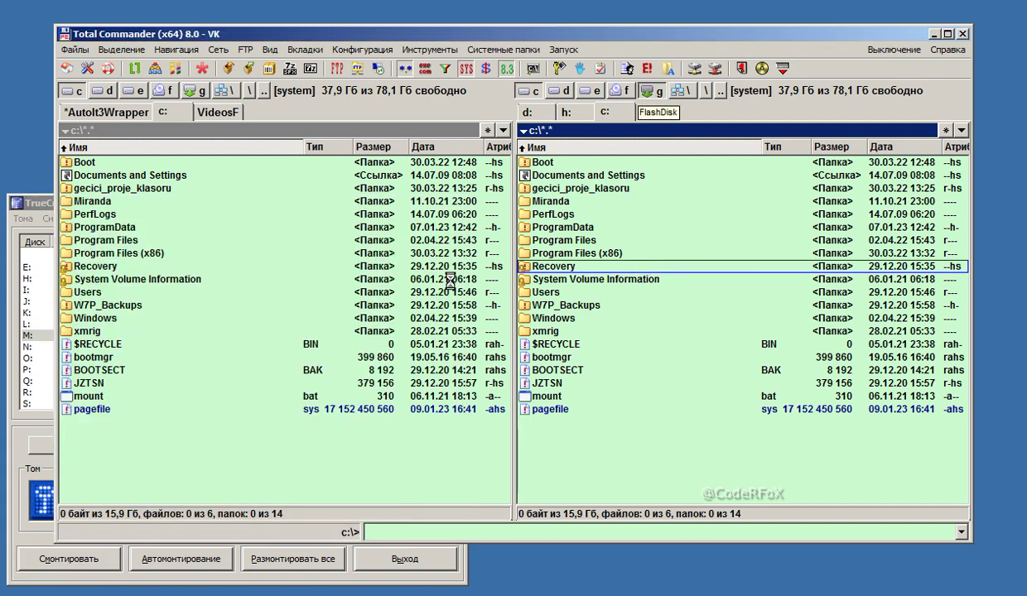
{"action": "left_click", "coordinate": [593, 323]}
{"action": "left_click", "coordinate": [656, 93]}
{"action": "right_click", "coordinate": [656, 91]}
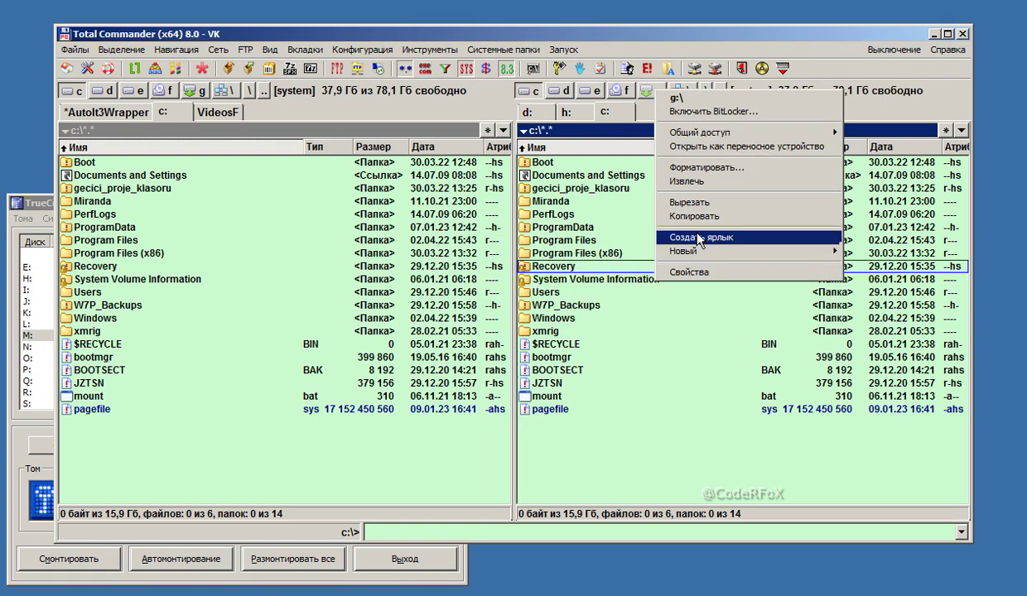
{"action": "left_click", "coordinate": [716, 181]}
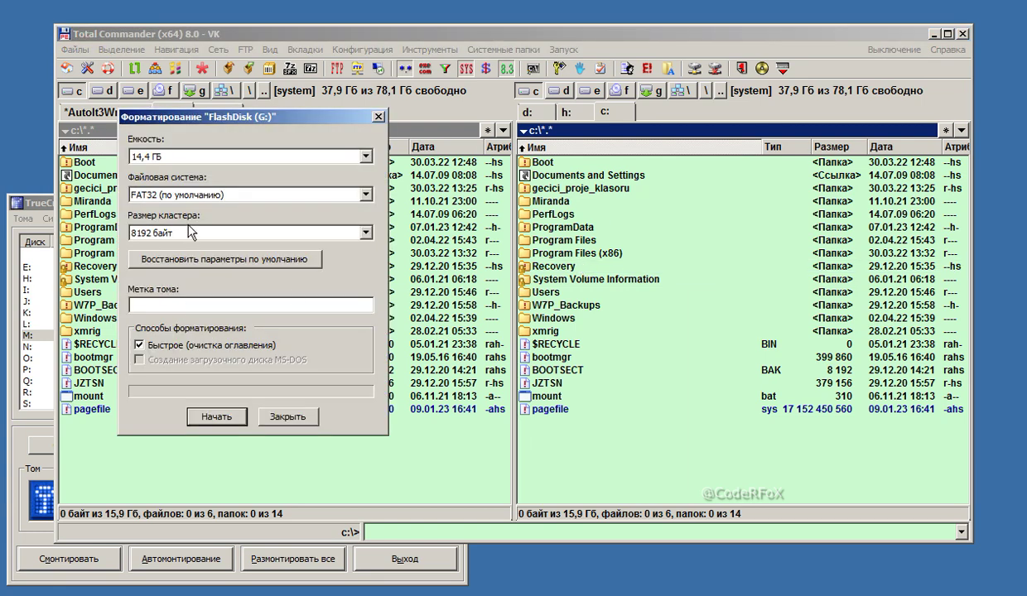
{"action": "left_click", "coordinate": [184, 195]}
{"action": "left_click", "coordinate": [259, 205]}
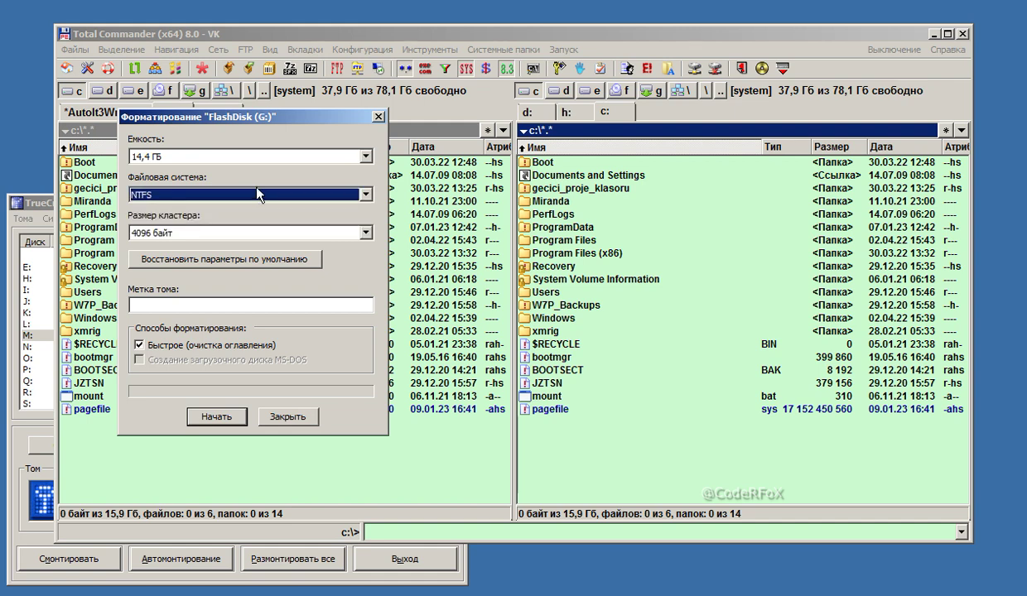
{"action": "left_click", "coordinate": [209, 416]}
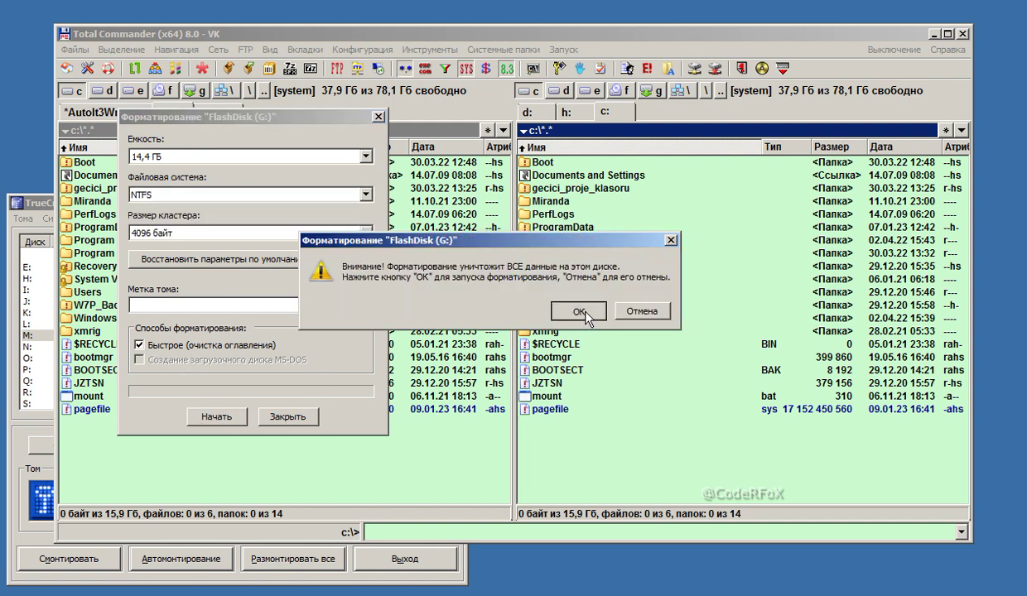
{"action": "left_click", "coordinate": [585, 314]}
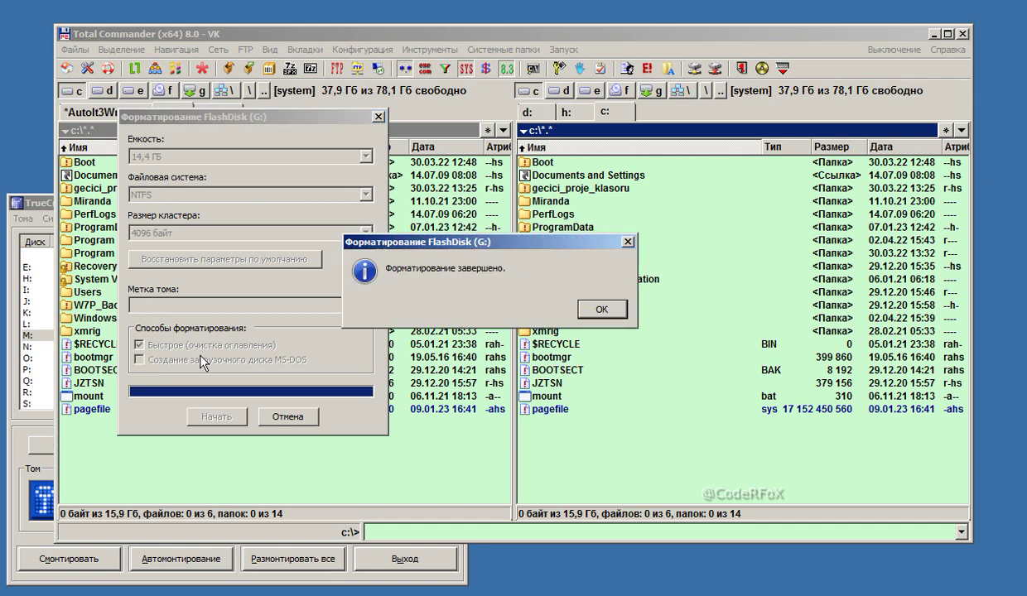
{"action": "left_click", "coordinate": [585, 309]}
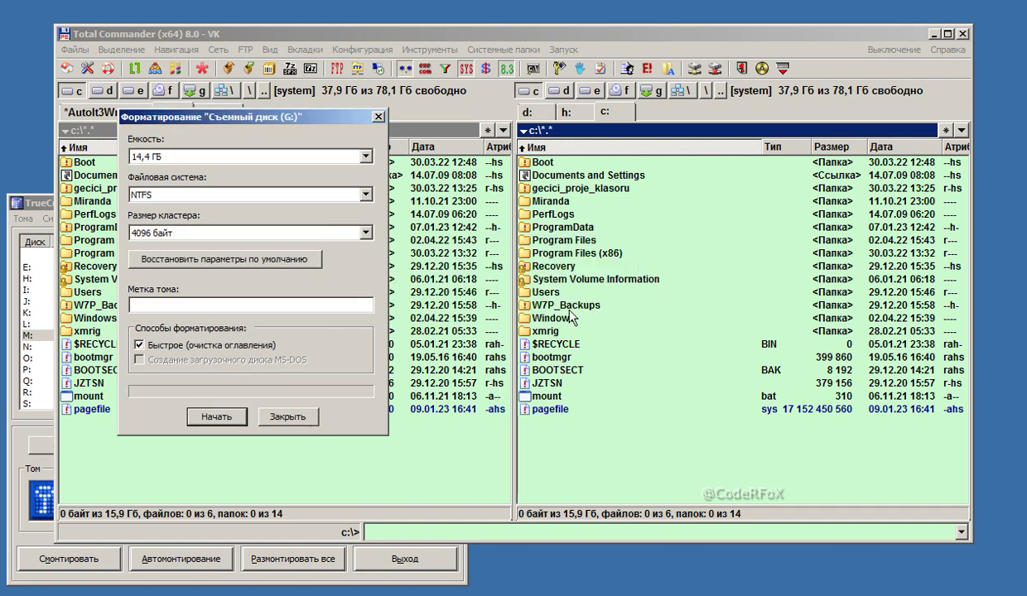
{"action": "left_click", "coordinate": [287, 416]}
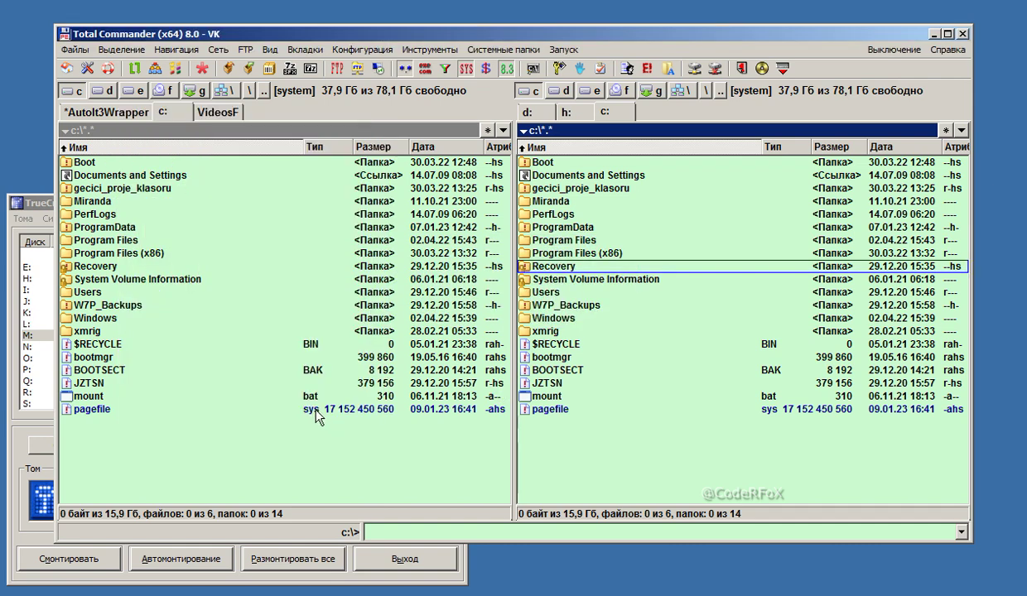
Step: Open the formatted drive G: to check its contents and free space, switch back to C:, and return to TrueCrypt
{"action": "left_click", "coordinate": [647, 90]}
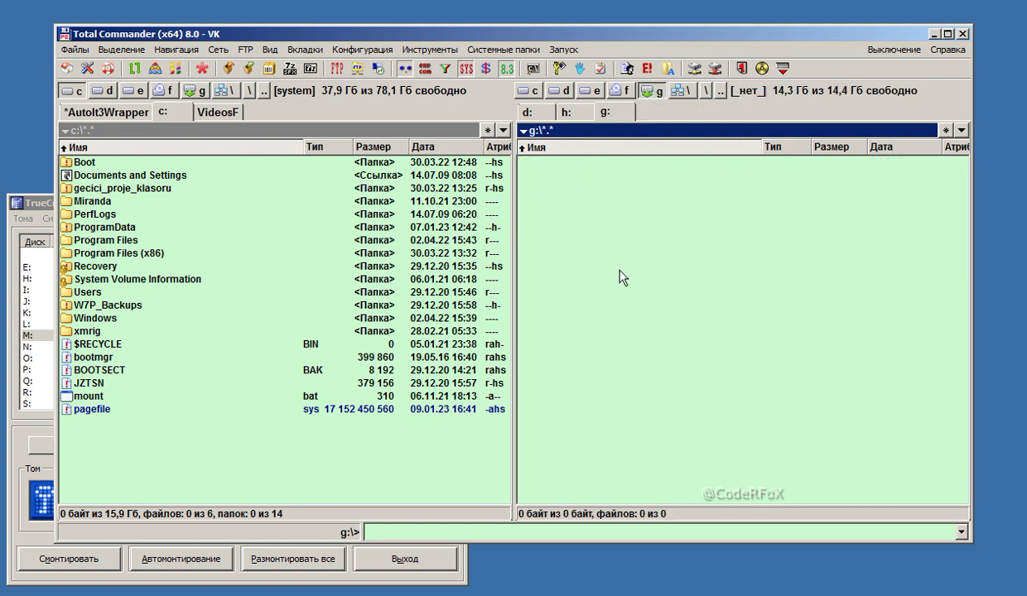
{"action": "left_click", "coordinate": [526, 90]}
{"action": "left_click", "coordinate": [46, 518]}
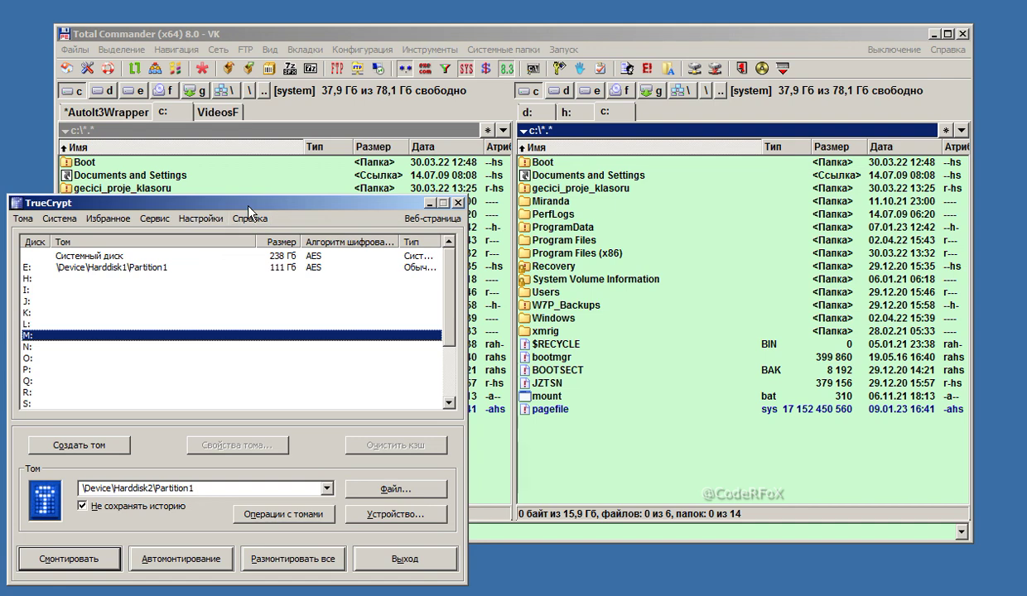
Step: Select drive letter O: and start creating an encrypted file container with the default volume type
{"action": "left_click_drag", "start_coordinate": [330, 120], "coordinate": [330, 119]}
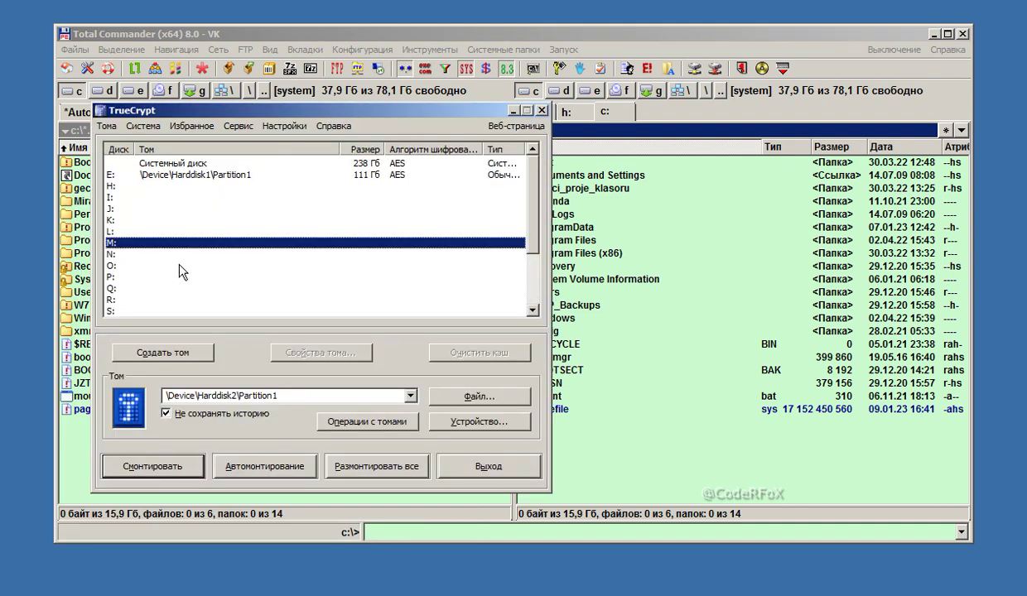
{"action": "left_click", "coordinate": [249, 266]}
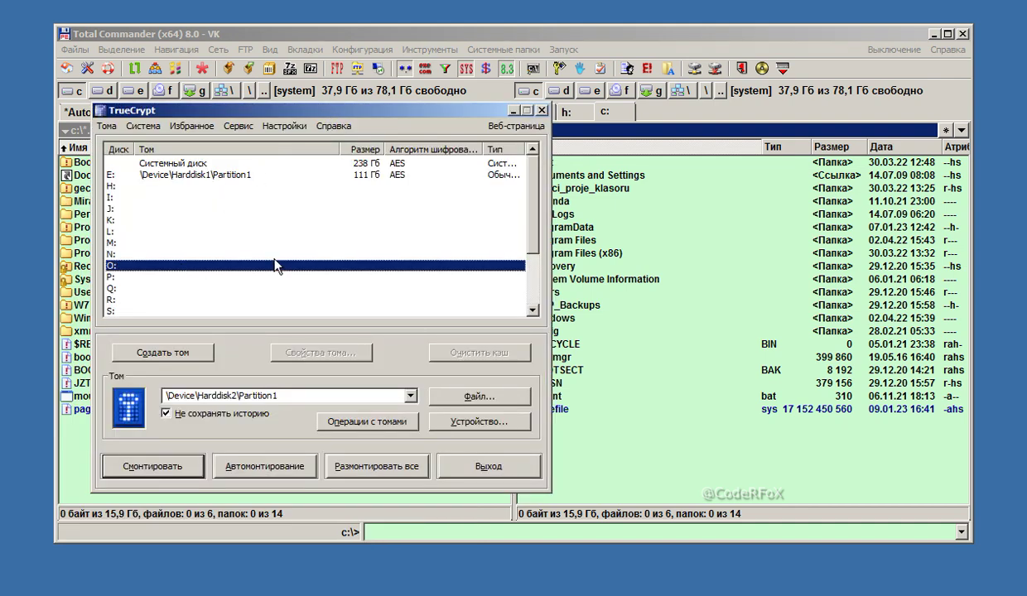
{"action": "left_click", "coordinate": [107, 126]}
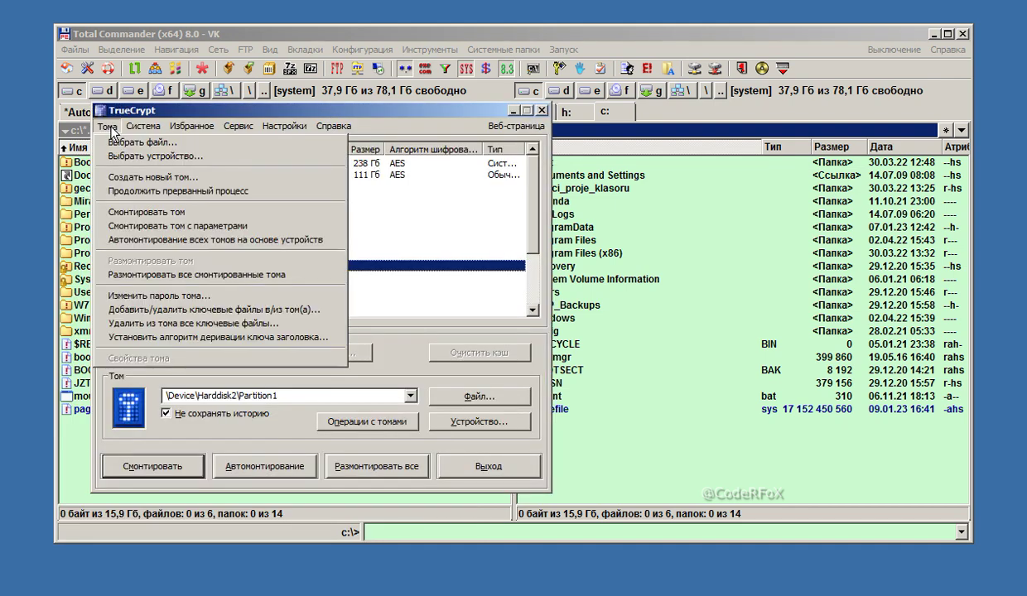
{"action": "left_click", "coordinate": [261, 178]}
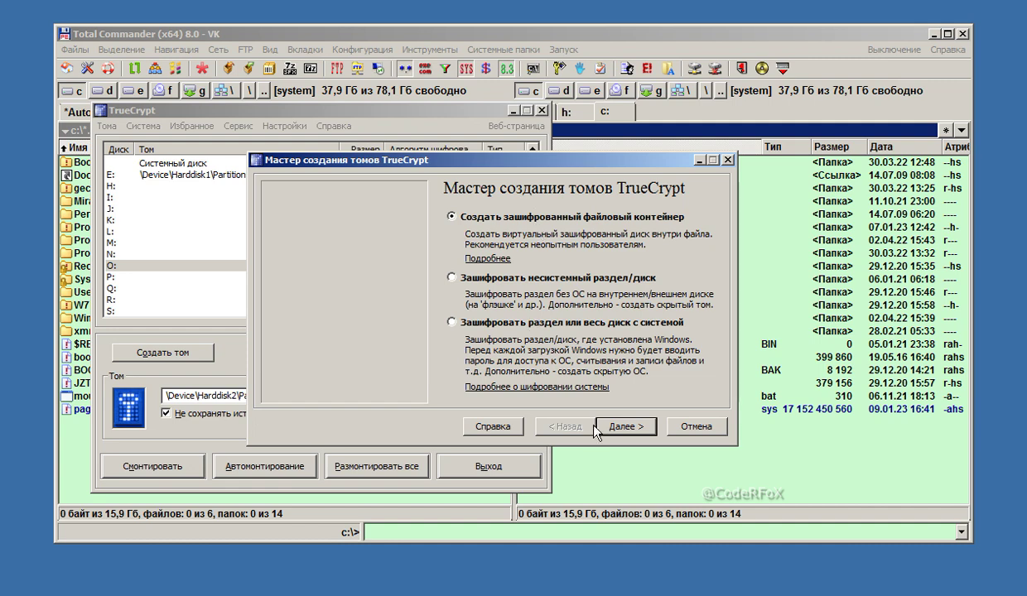
{"action": "left_click", "coordinate": [628, 428]}
{"action": "left_click", "coordinate": [634, 429]}
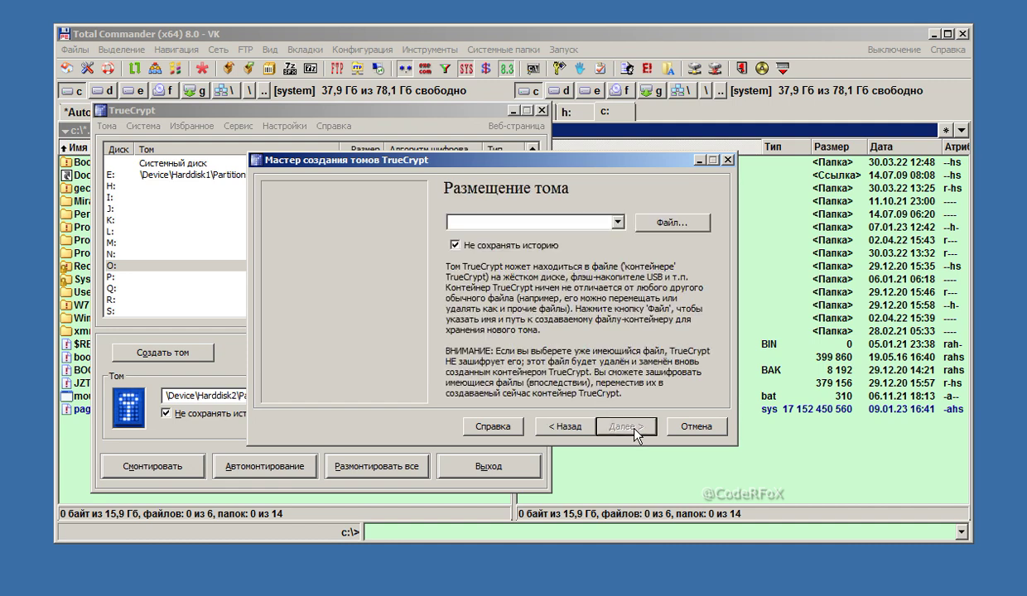
Step: Place the new container on removable disk G: as a file named HDD1
{"action": "left_click", "coordinate": [634, 225]}
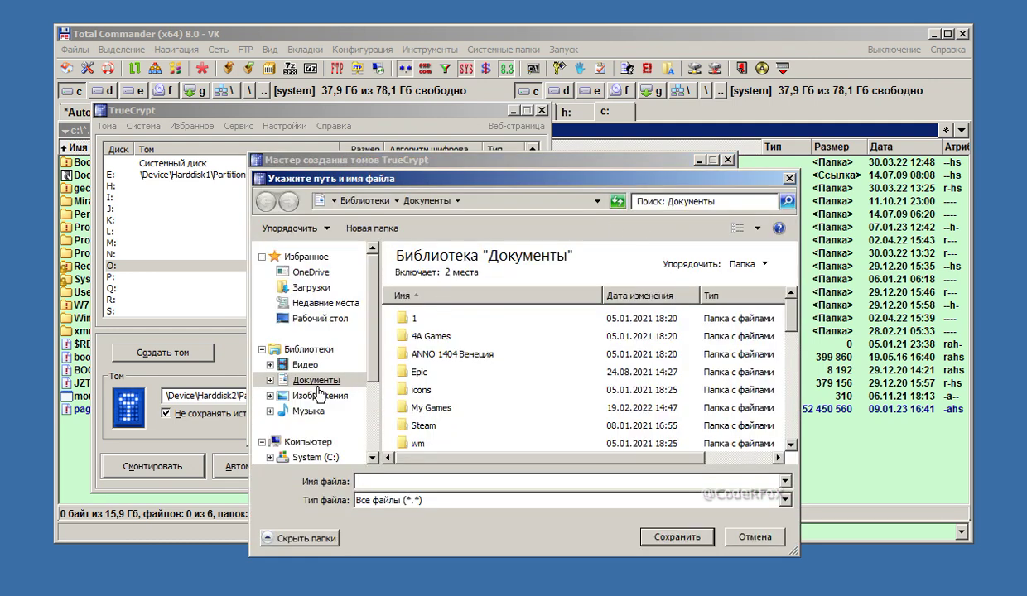
{"action": "left_click_drag", "start_coordinate": [377, 386], "coordinate": [380, 389]}
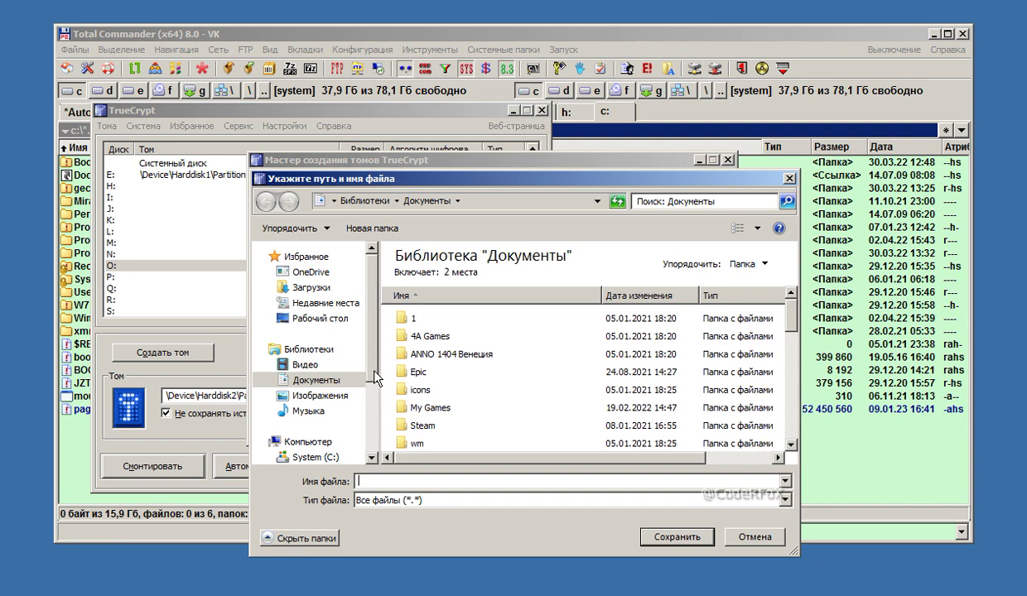
{"action": "scroll", "coordinate": [368, 376], "scroll_direction": "down", "scroll_amount": 2}
{"action": "left_click", "coordinate": [300, 451]}
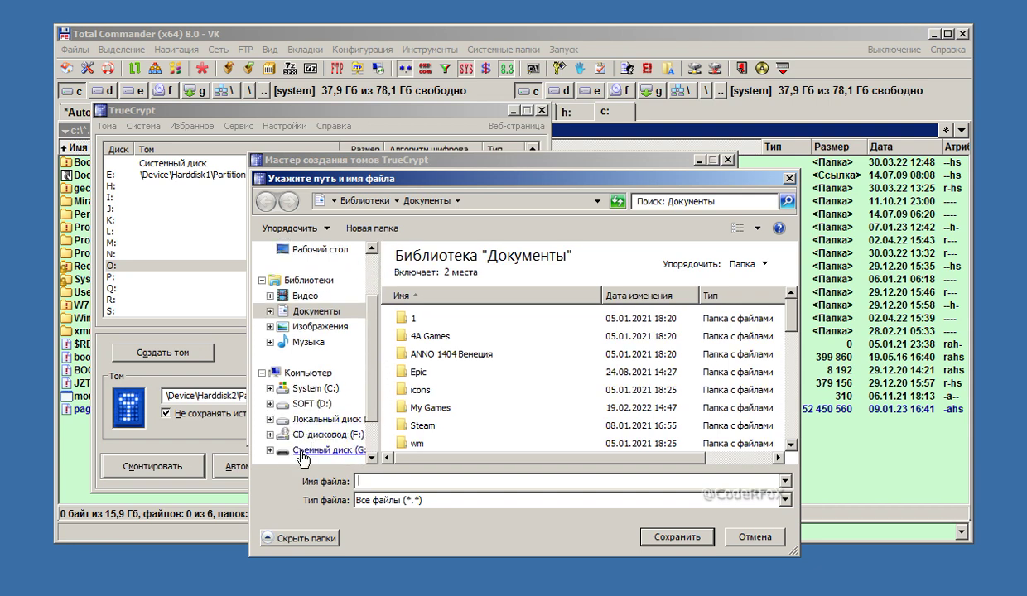
{"action": "left_click", "coordinate": [406, 482]}
{"action": "type", "text": "HDD"}
{"action": "left_click", "coordinate": [675, 538]}
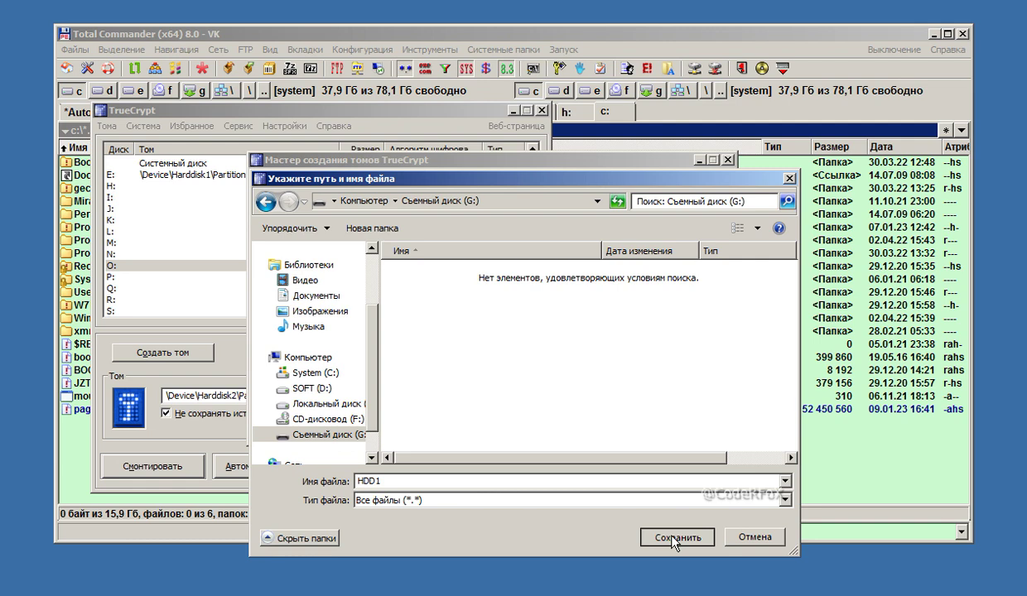
{"action": "left_click", "coordinate": [675, 538]}
{"action": "left_click", "coordinate": [630, 431]}
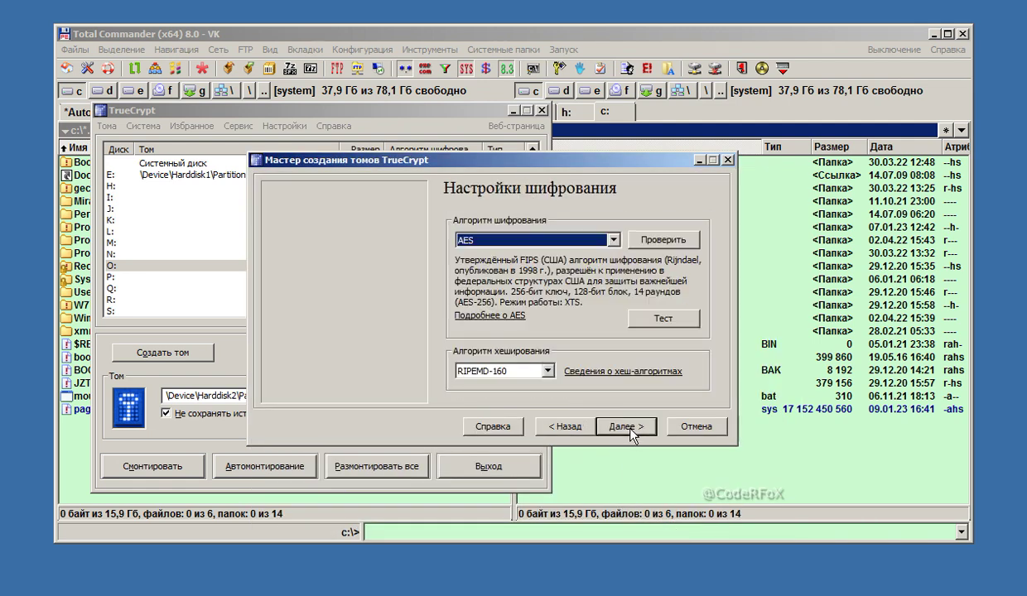
Step: Accept AES encryption with RIPEMD-160 hashing and set the container size to 10 GB
{"action": "left_click", "coordinate": [631, 430]}
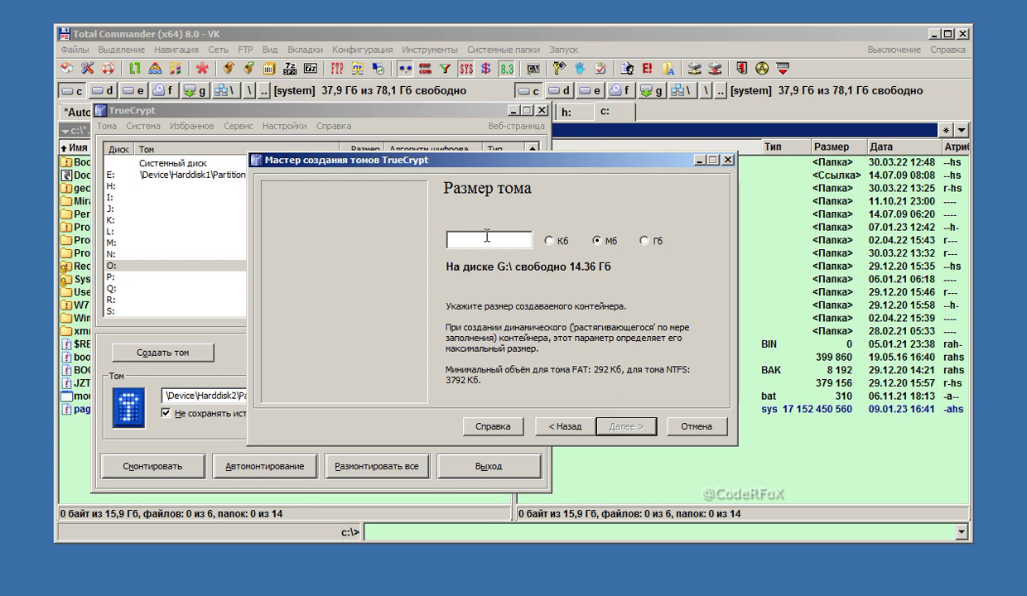
{"action": "left_click", "coordinate": [645, 241]}
{"action": "type", "text": "10"}
{"action": "left_click", "coordinate": [631, 429]}
Step: Enter and confirm the volume password, accepting the use of a short password
{"action": "type", "text": "********"}
{"action": "left_click", "coordinate": [520, 234]}
{"action": "type", "text": "****"}
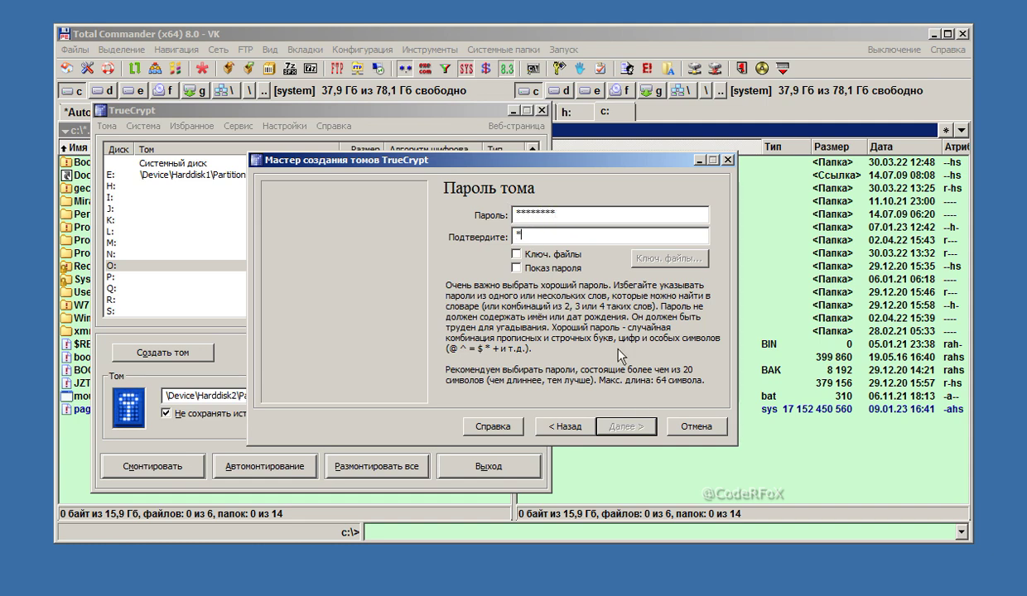
{"action": "type", "text": "****"}
{"action": "left_click", "coordinate": [621, 427]}
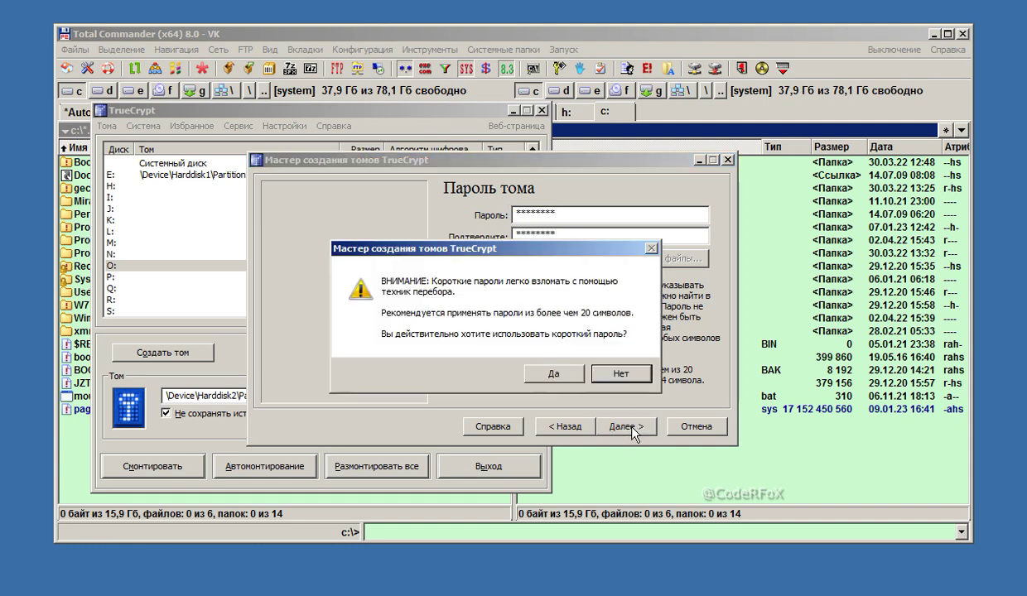
{"action": "left_click", "coordinate": [549, 380]}
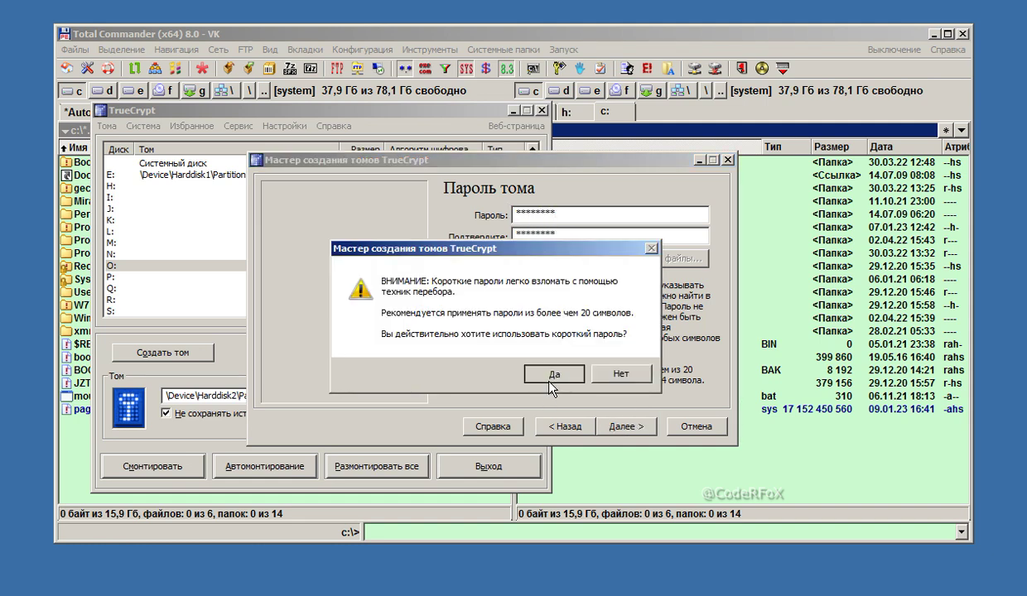
Step: Format the container volume as NTFS with the default cluster size and exit the creation wizard
{"action": "left_click", "coordinate": [453, 218]}
{"action": "left_click", "coordinate": [625, 426]}
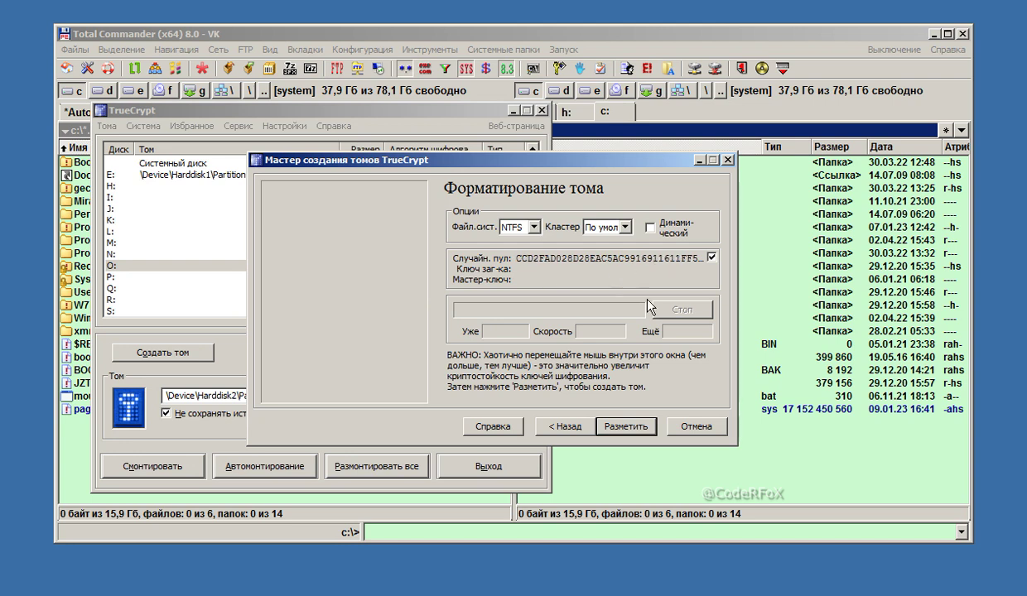
{"action": "left_click", "coordinate": [631, 425]}
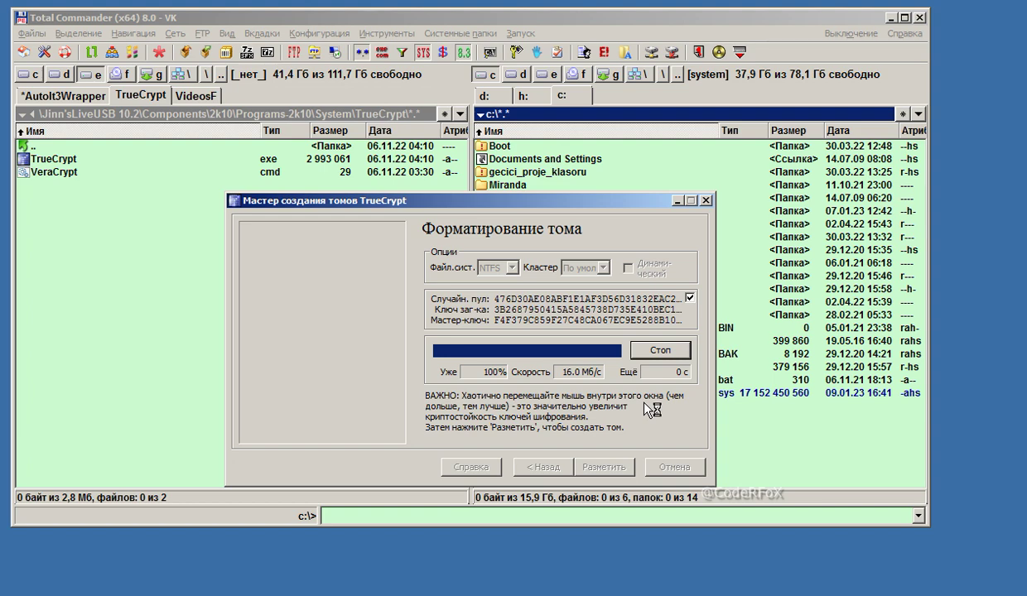
{"action": "left_click_drag", "start_coordinate": [491, 202], "coordinate": [366, 220]}
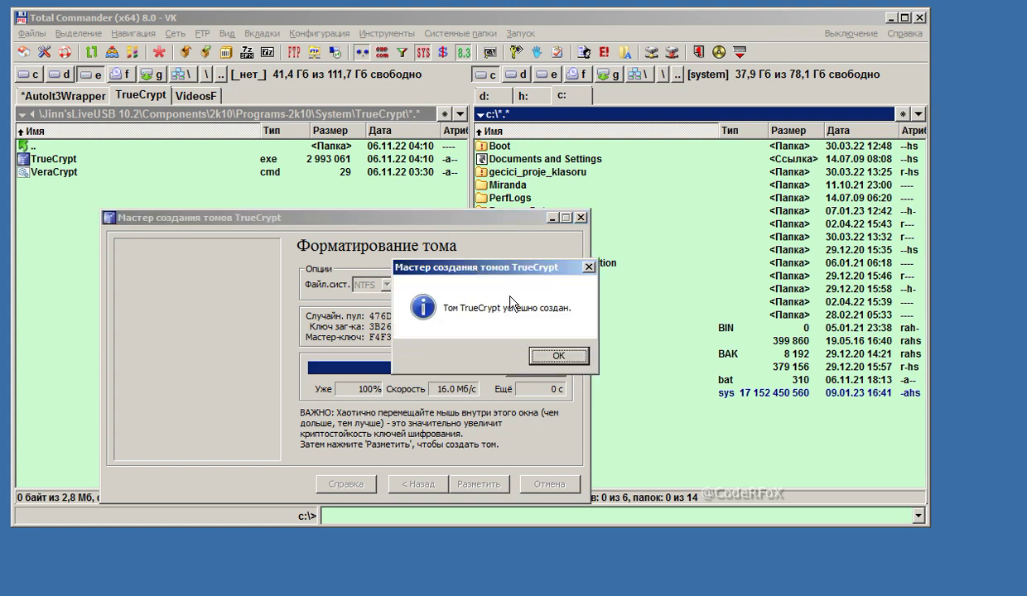
{"action": "left_click", "coordinate": [552, 357]}
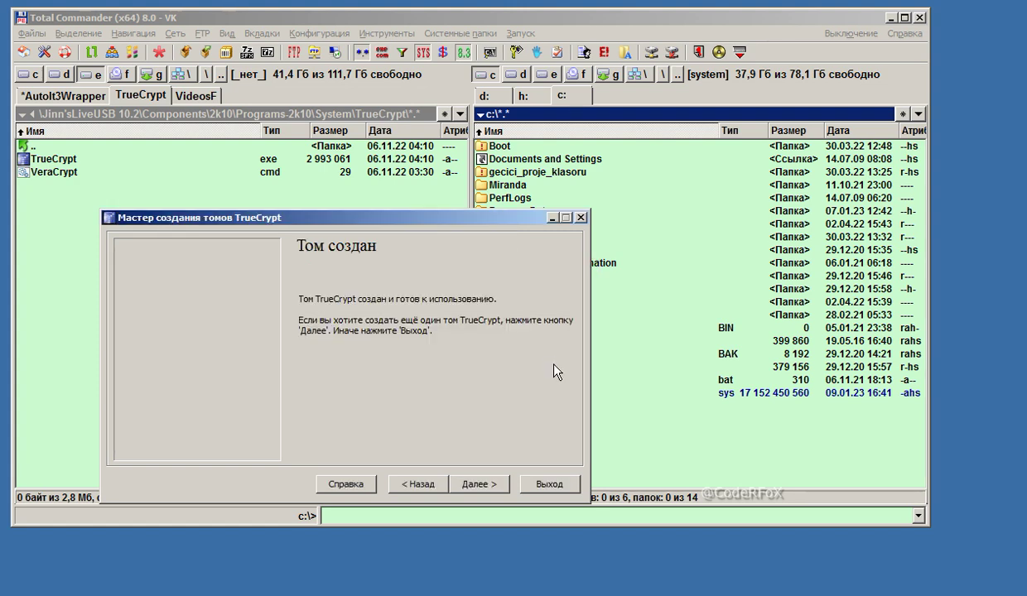
{"action": "left_click", "coordinate": [550, 484]}
Step: Open drive G: in Total Commander and check the size and details of the HDD1 container file
{"action": "left_click", "coordinate": [612, 74]}
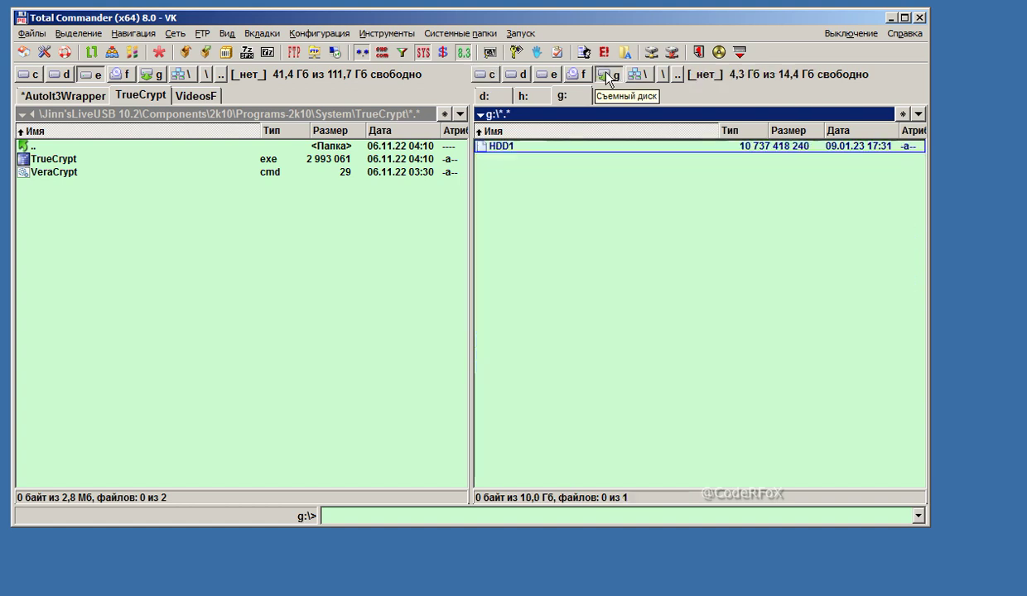
{"action": "left_click", "coordinate": [497, 149]}
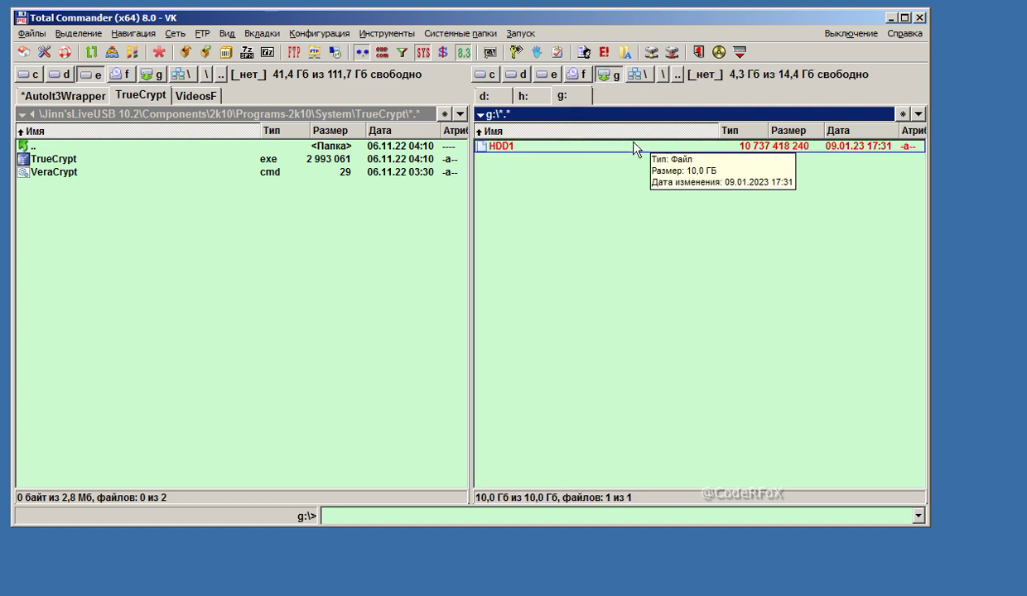
{"action": "left_click", "coordinate": [603, 151], "text": "ctrl"}
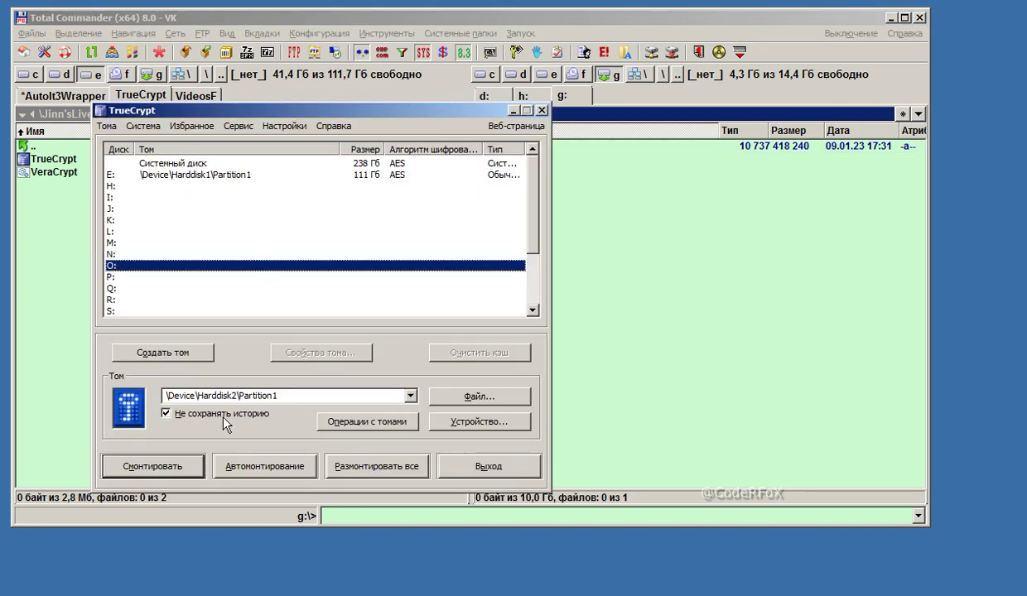
Step: Choose the HDD1 container file on drive G: as the volume and mount it as drive O: with the volume password
{"action": "left_click", "coordinate": [444, 403]}
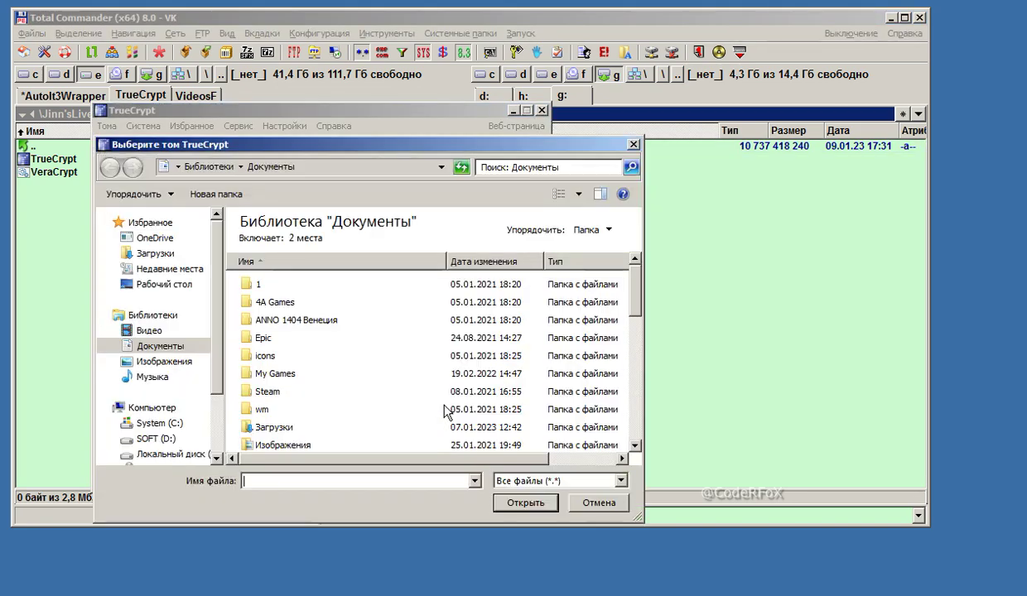
{"action": "left_click", "coordinate": [164, 457]}
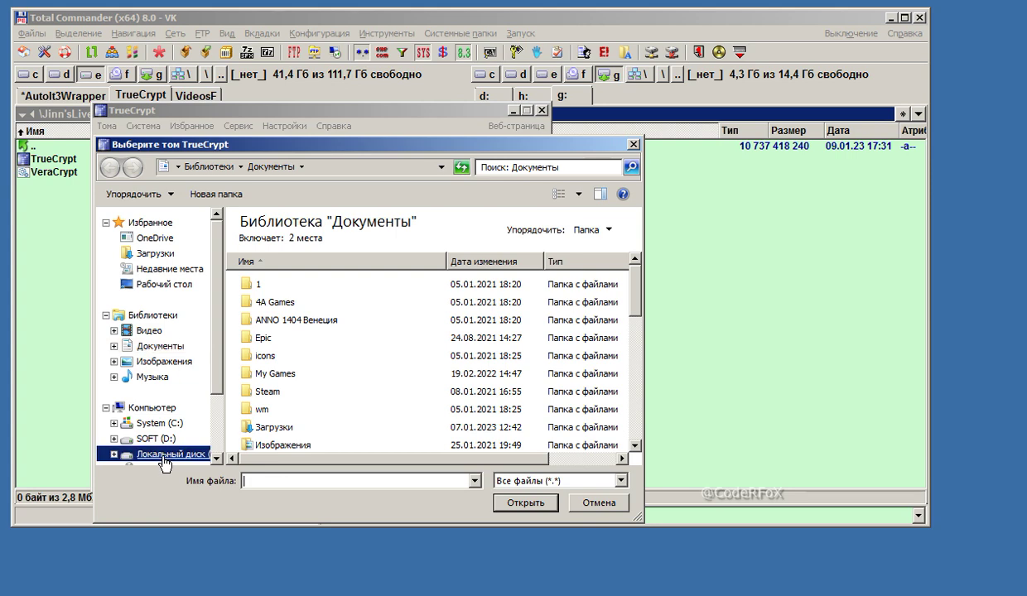
{"action": "left_click", "coordinate": [179, 362]}
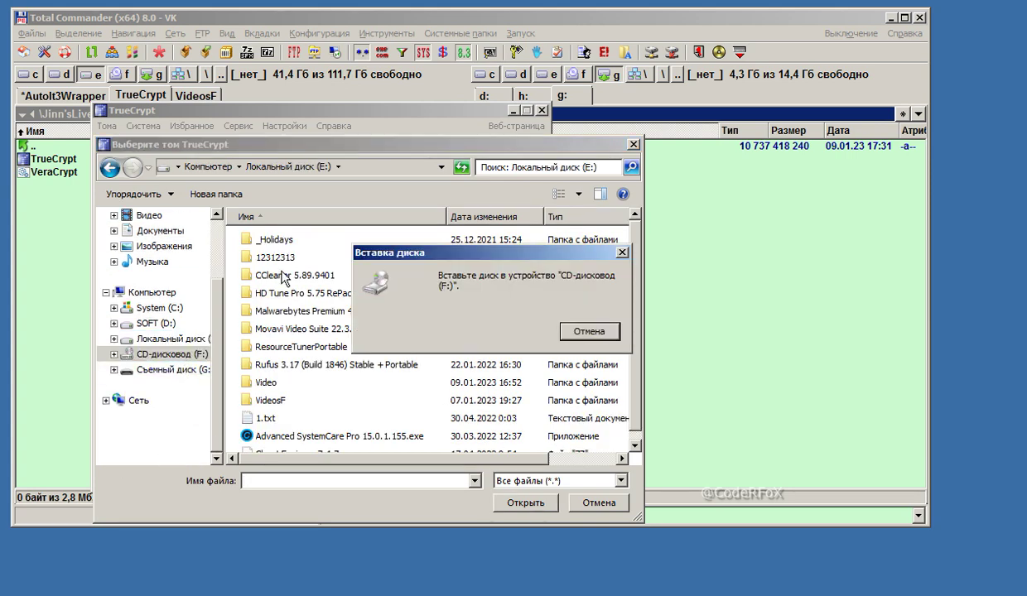
{"action": "left_click", "coordinate": [573, 332]}
{"action": "left_click", "coordinate": [143, 372]}
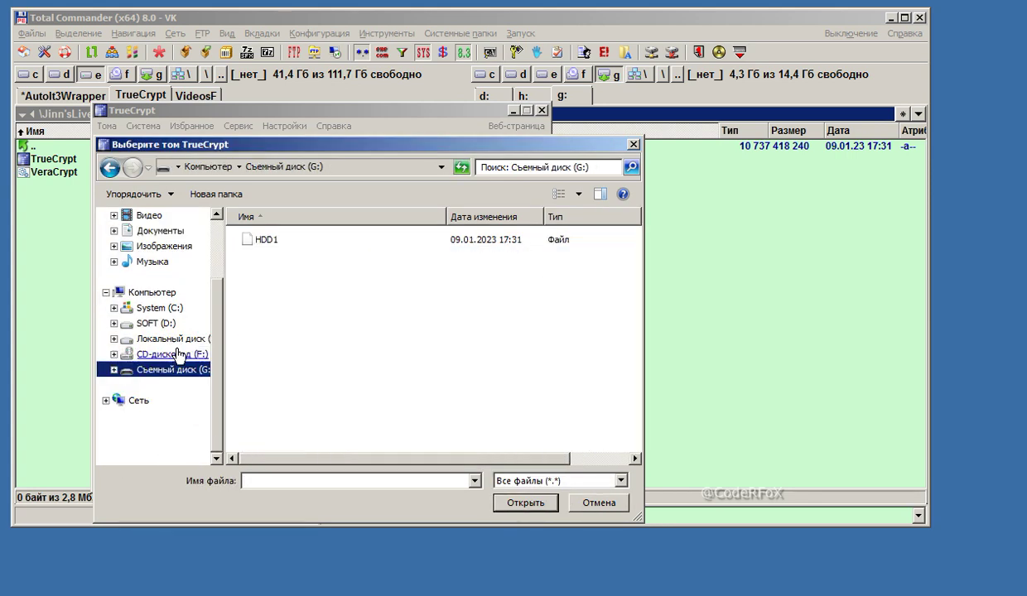
{"action": "left_click", "coordinate": [257, 239]}
{"action": "left_click", "coordinate": [512, 503]}
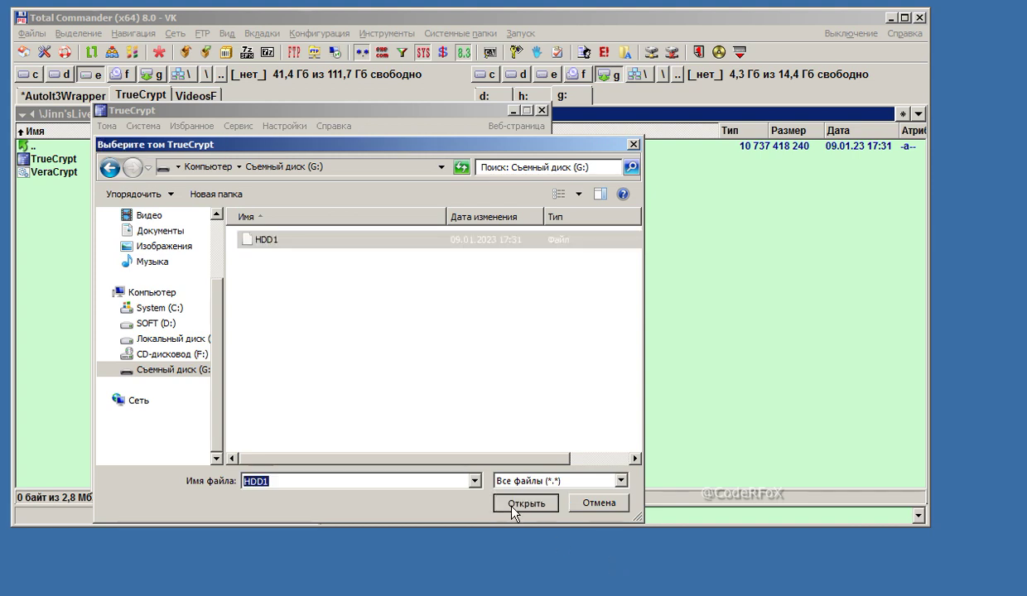
{"action": "left_click", "coordinate": [151, 468]}
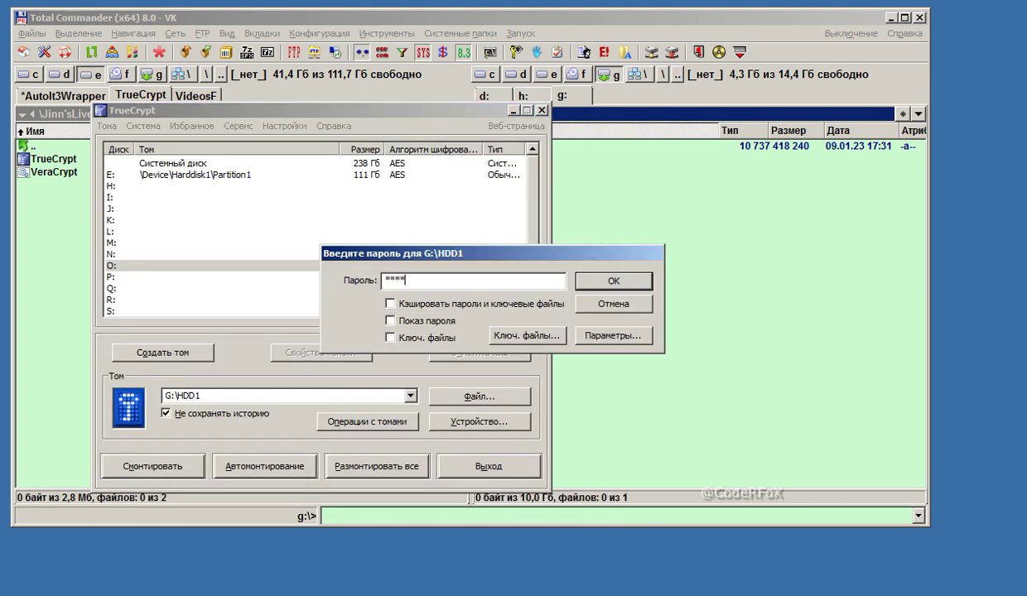
{"action": "key", "text": "Return"}
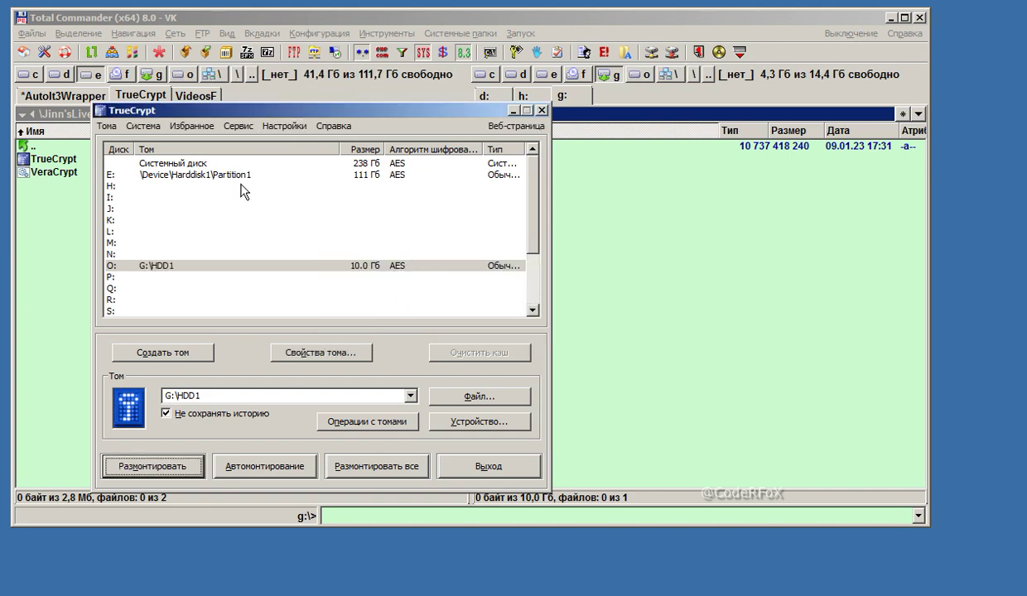
Step: Check the contents of mounted drive O: in Total Commander, and return to the file list of drive G:
{"action": "left_click_drag", "start_coordinate": [365, 110], "coordinate": [298, 181]}
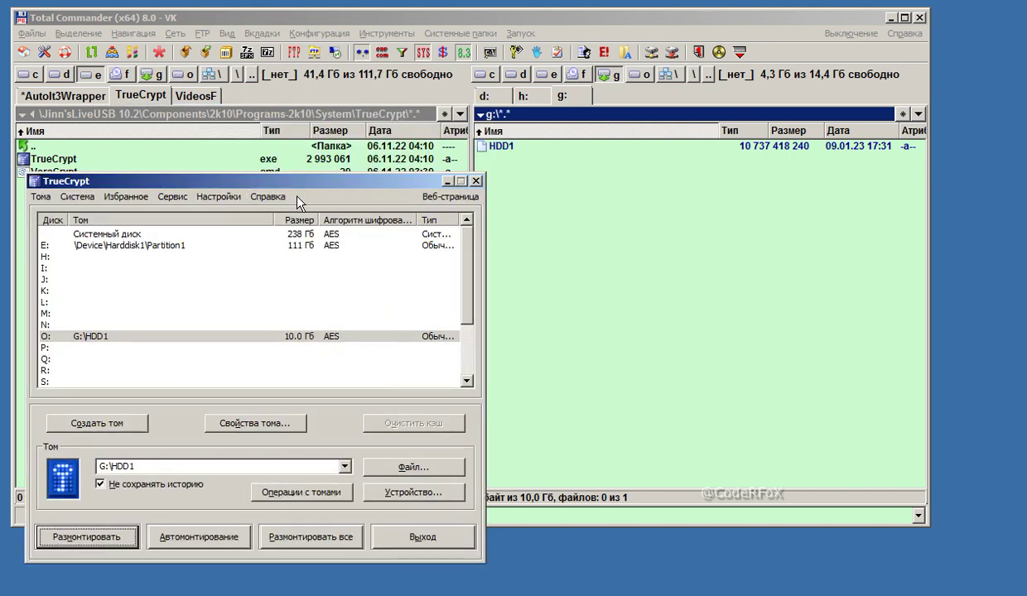
{"action": "left_click", "coordinate": [647, 74]}
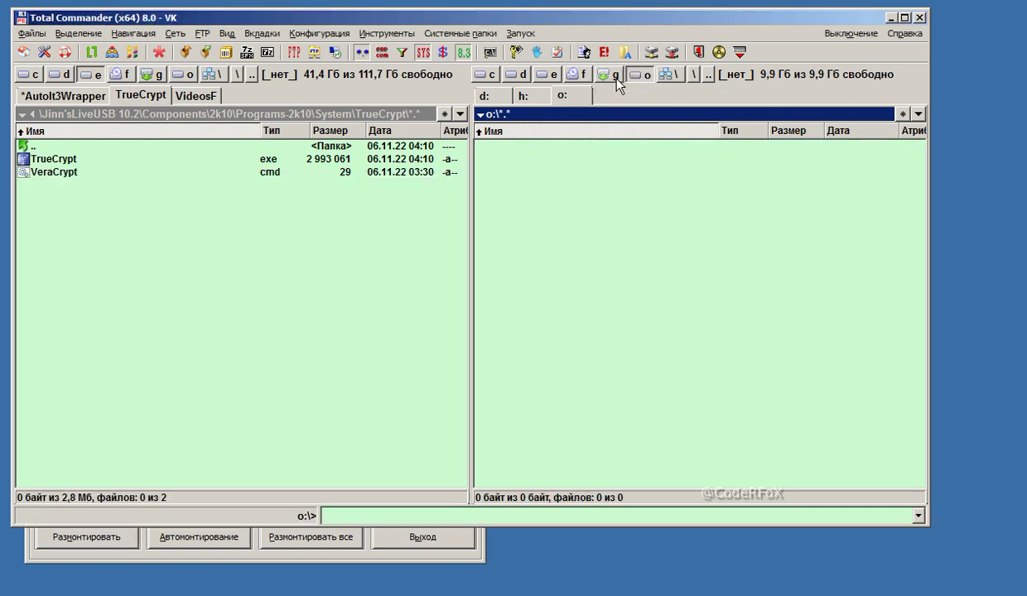
{"action": "left_click", "coordinate": [615, 75]}
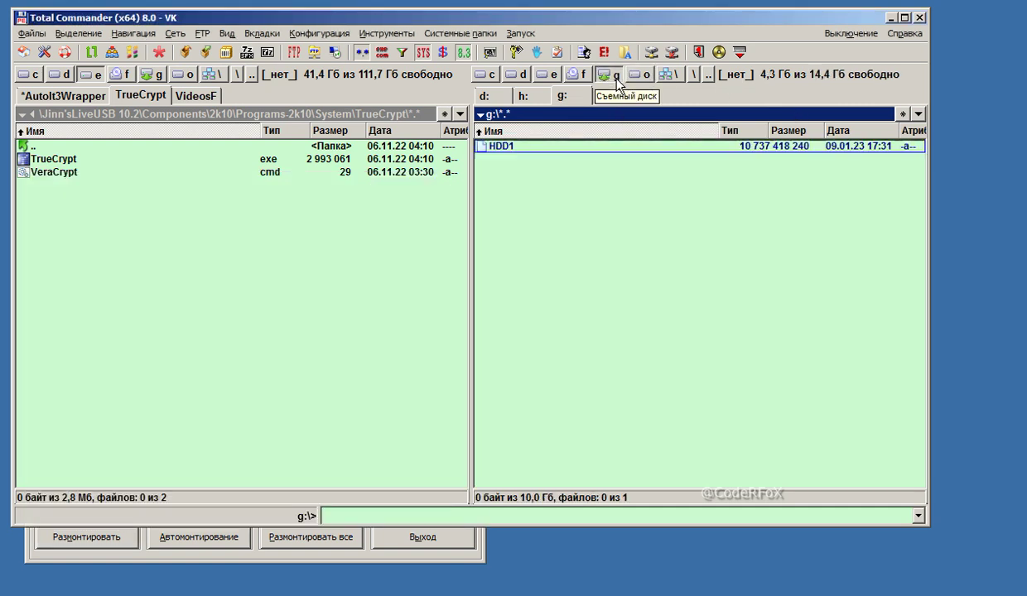
Step: Dismount the HDD1 container volume from drive O: in TrueCrypt
{"action": "left_click", "coordinate": [334, 553]}
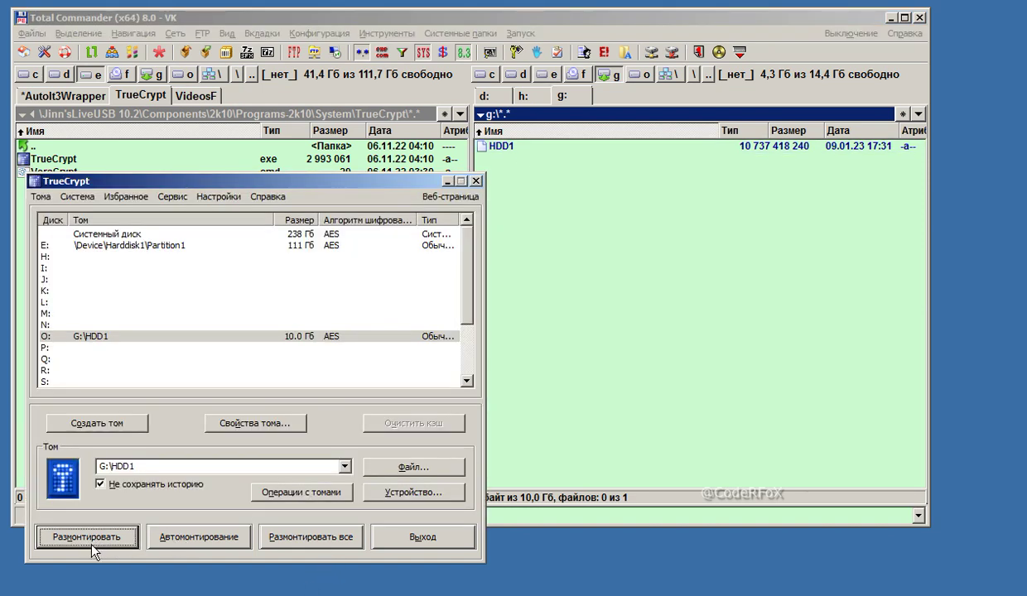
{"action": "left_click", "coordinate": [91, 540]}
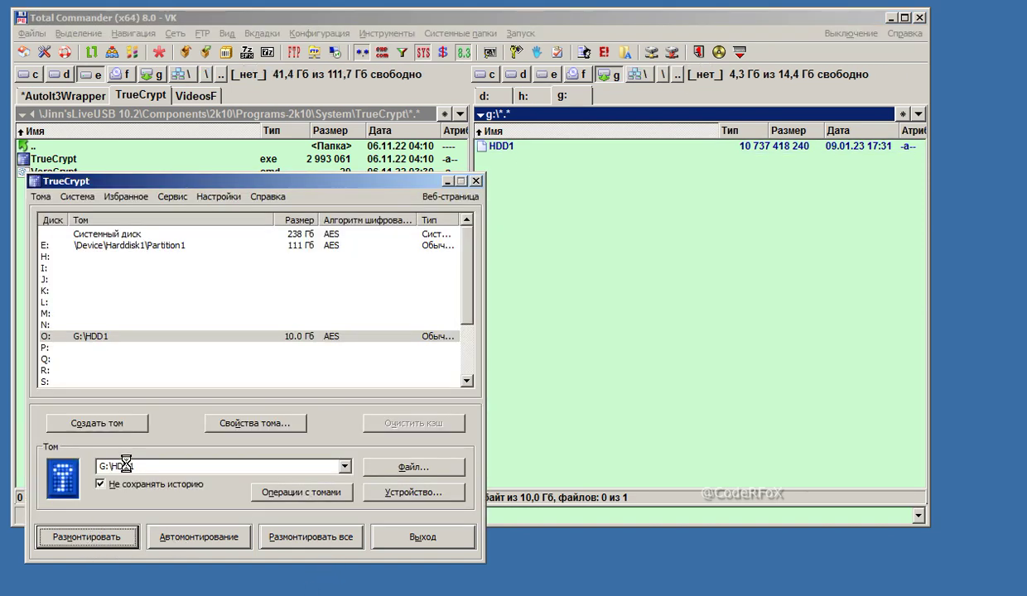
Step: Copy TrueCrypt.exe from the TrueCrypt folder to drive G: in Total Commander and select the copy beside HDD1
{"action": "left_click_drag", "start_coordinate": [383, 190], "coordinate": [387, 249]}
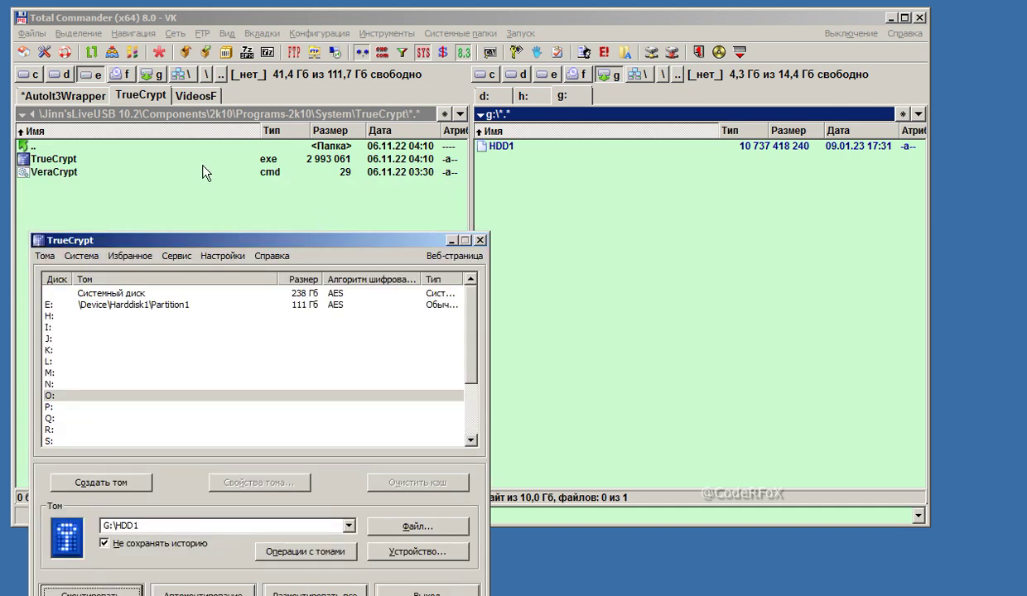
{"action": "left_click", "coordinate": [195, 158]}
{"action": "key", "text": "F5"}
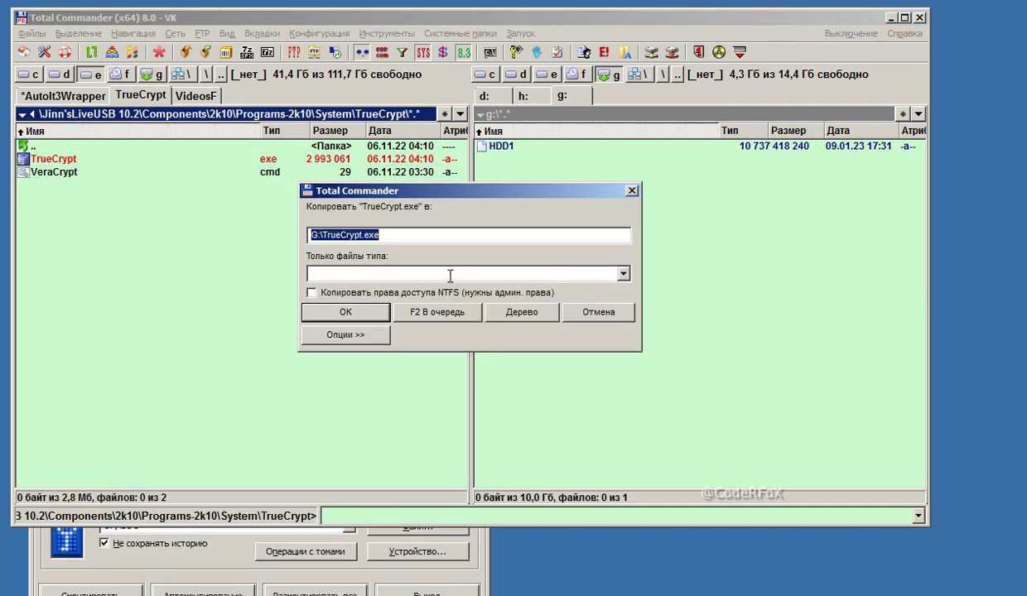
{"action": "left_click", "coordinate": [369, 312]}
{"action": "left_click", "coordinate": [495, 158]}
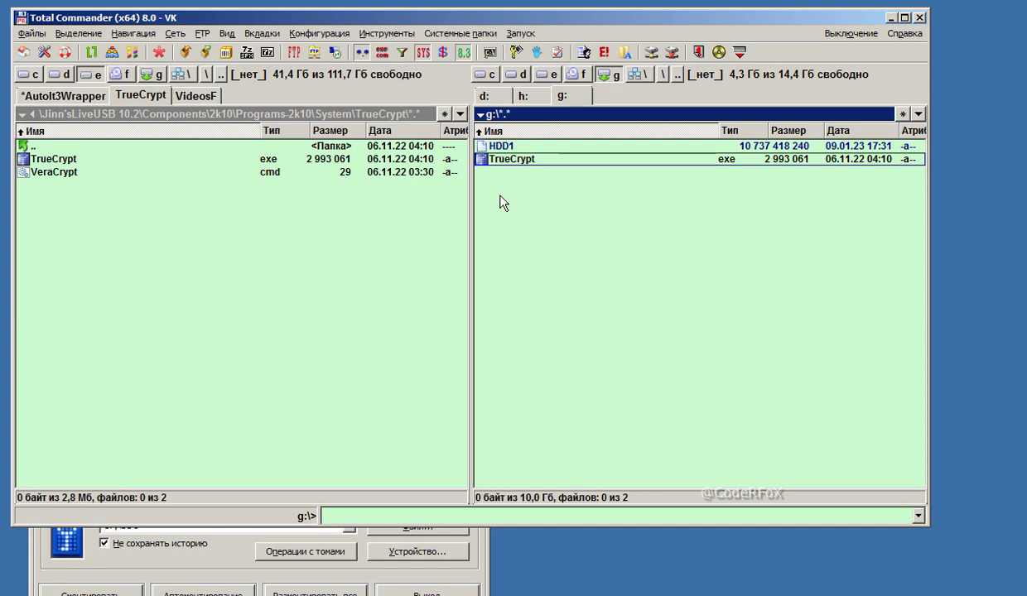